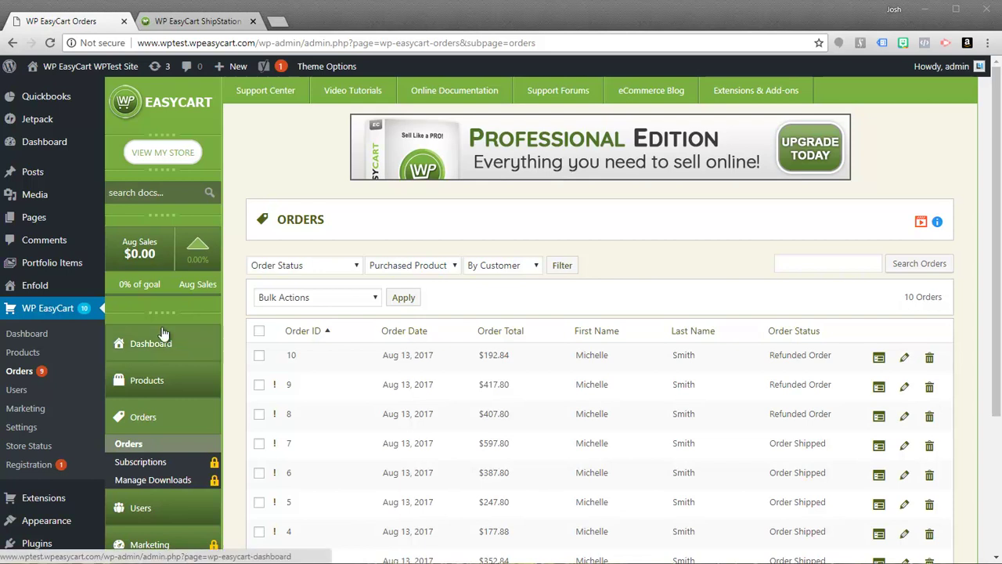
- Open the installed plugins list and find the WP EasyCart plugin and its add-ons
{"action": "mouse_move", "coordinate": [38, 523]}
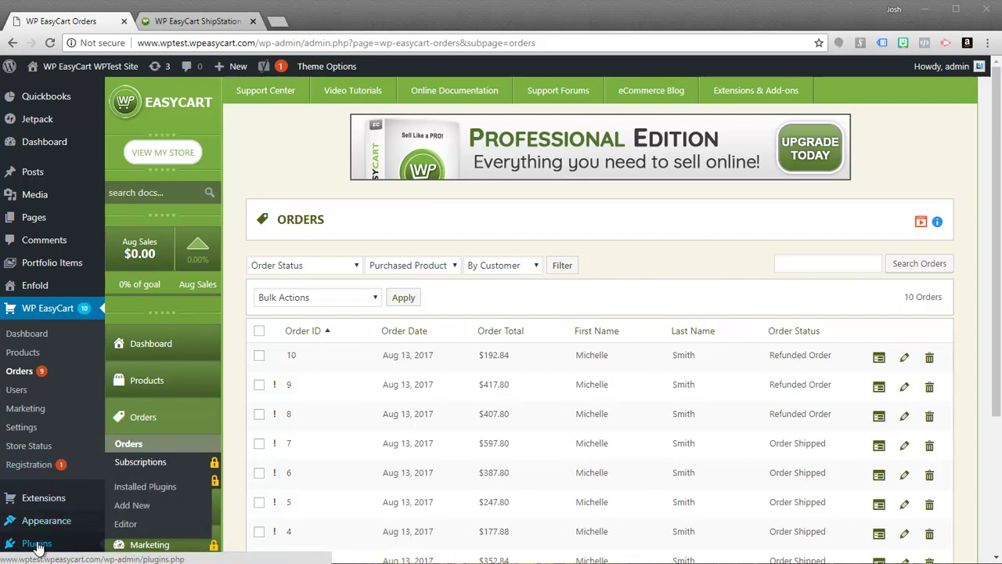
{"action": "left_click", "coordinate": [37, 543]}
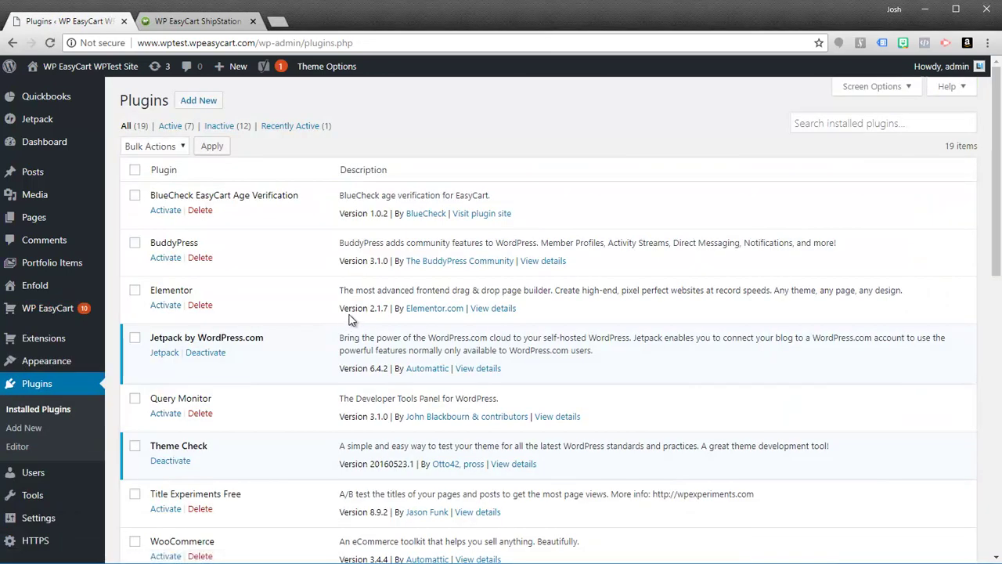
{"action": "scroll", "coordinate": [349, 318], "scroll_direction": "down", "scroll_amount": 6}
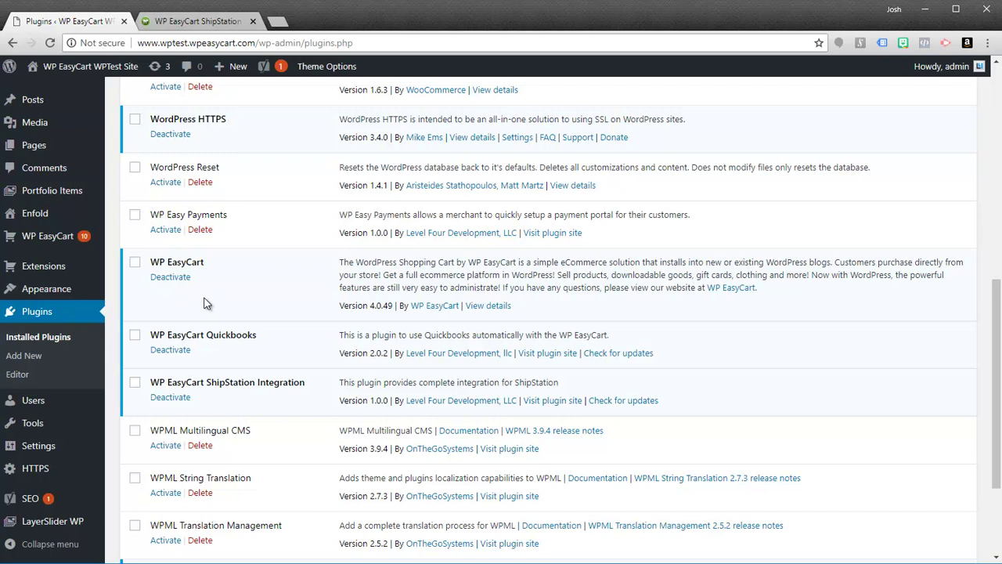
- Search for "easycart" among the new plugins available to add to the site
{"action": "left_click", "coordinate": [48, 357]}
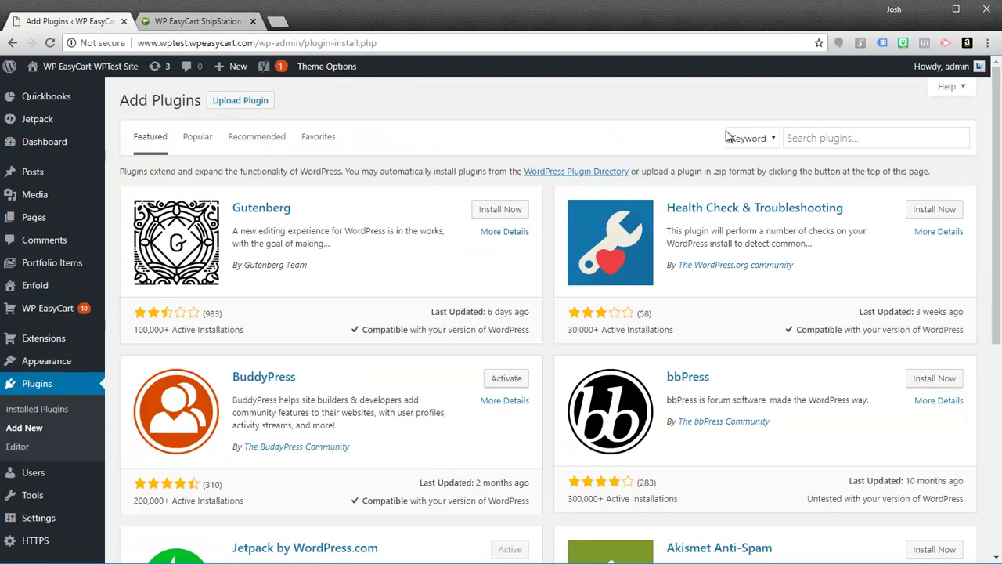
{"action": "left_click", "coordinate": [835, 138]}
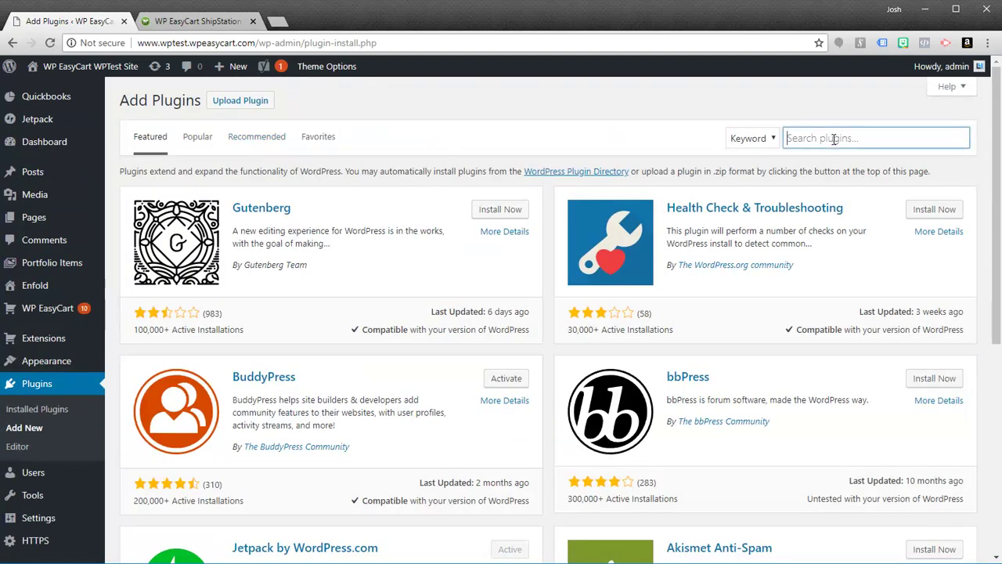
{"action": "type", "text": "easycart"}
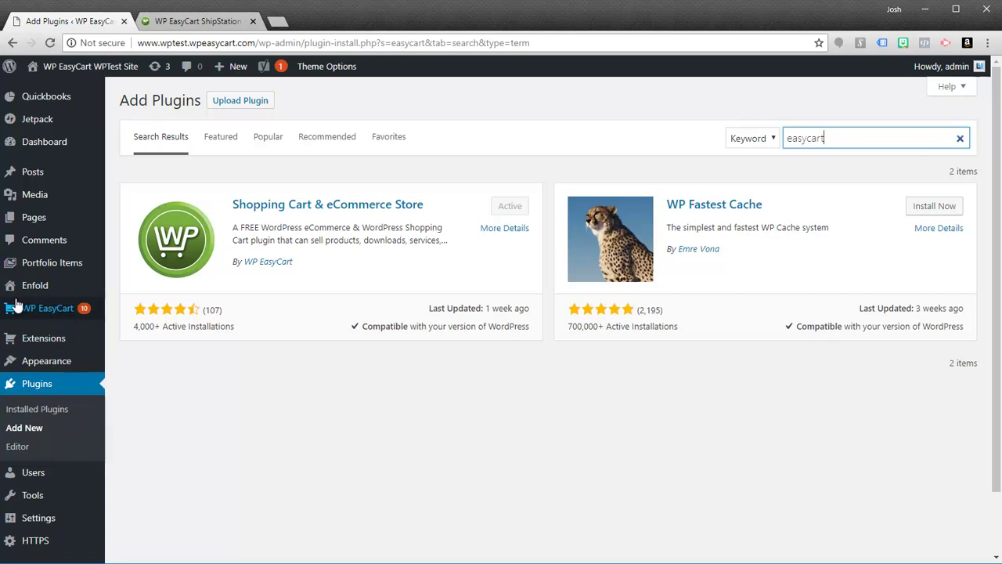
- Open the WP EasyCart dashboard and review its sales chart and store summary
{"action": "mouse_move", "coordinate": [32, 312]}
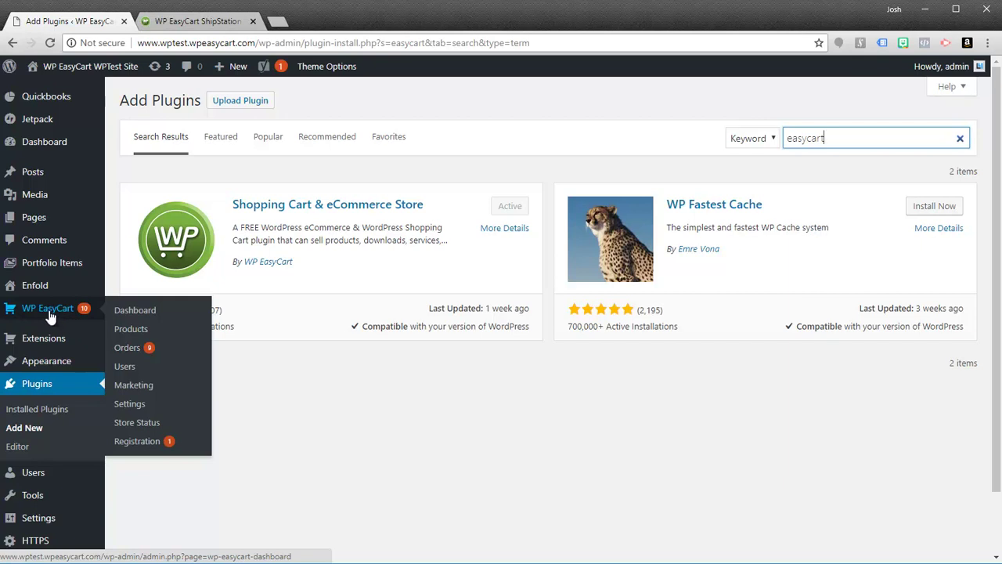
{"action": "left_click", "coordinate": [49, 315]}
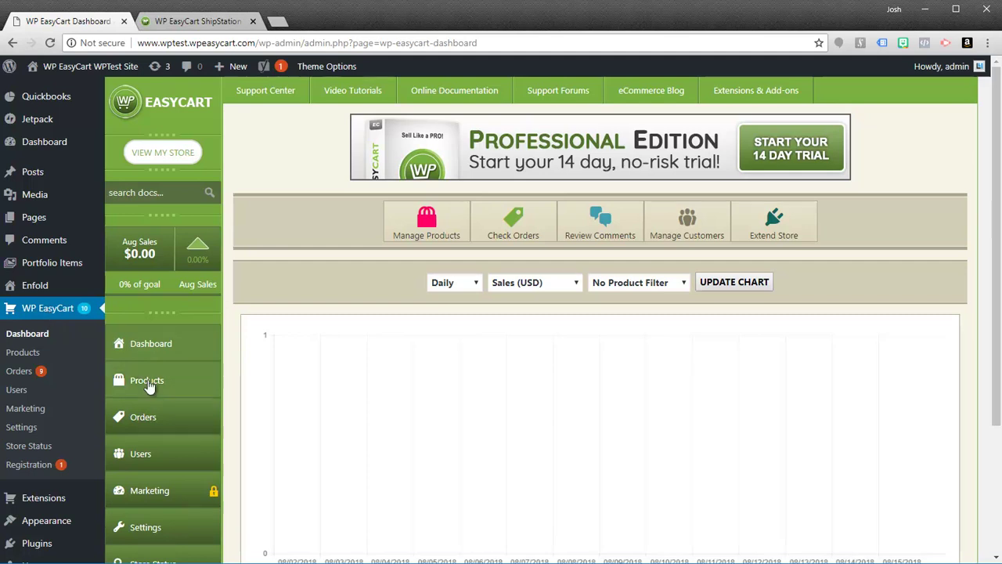
{"action": "scroll", "coordinate": [274, 362], "scroll_direction": "down", "scroll_amount": 2}
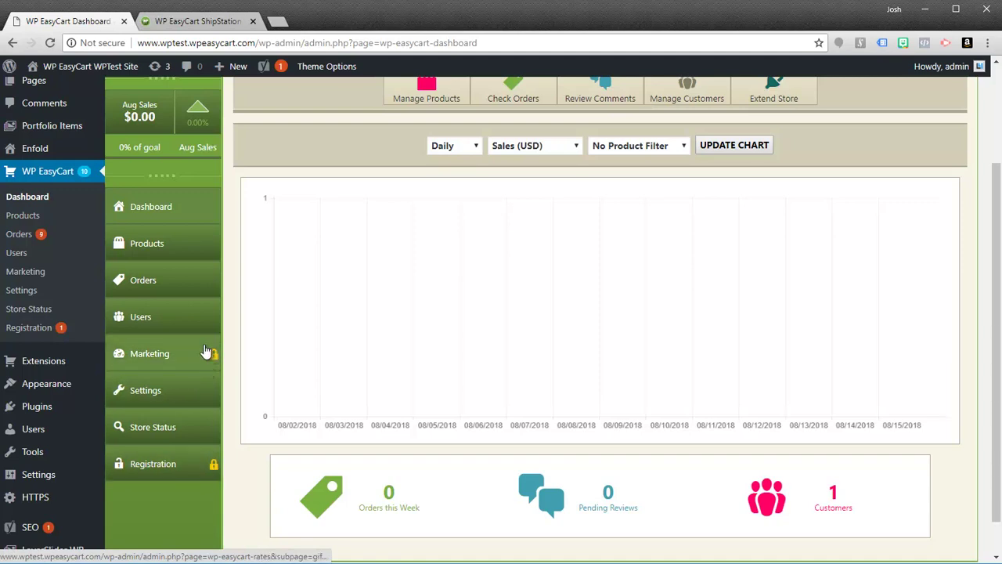
- Open the store's product management page and look through the product list and its subsections
{"action": "left_click", "coordinate": [147, 244]}
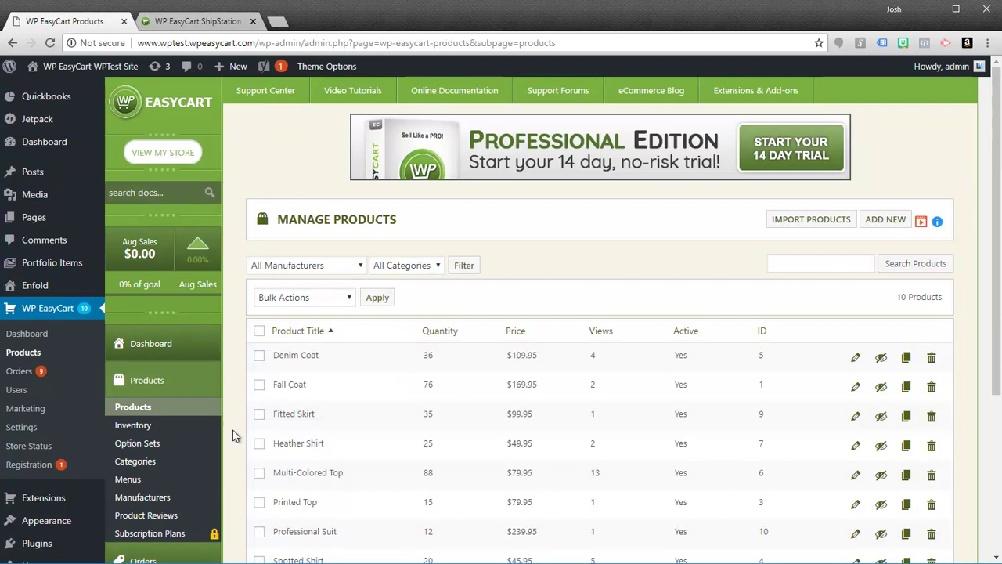
{"action": "scroll", "coordinate": [234, 437], "scroll_direction": "down", "scroll_amount": 2}
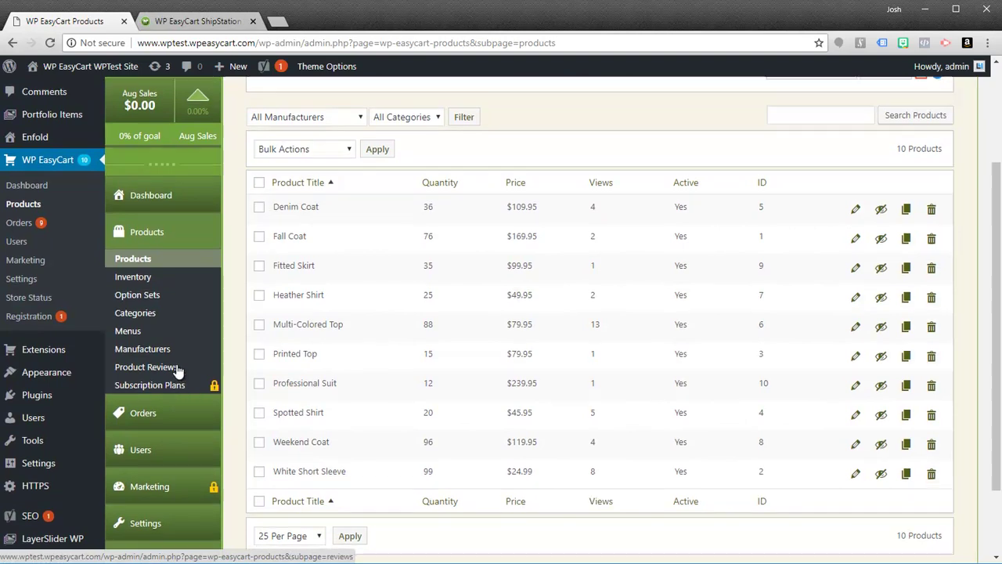
{"action": "scroll", "coordinate": [169, 391], "scroll_direction": "down", "scroll_amount": 1}
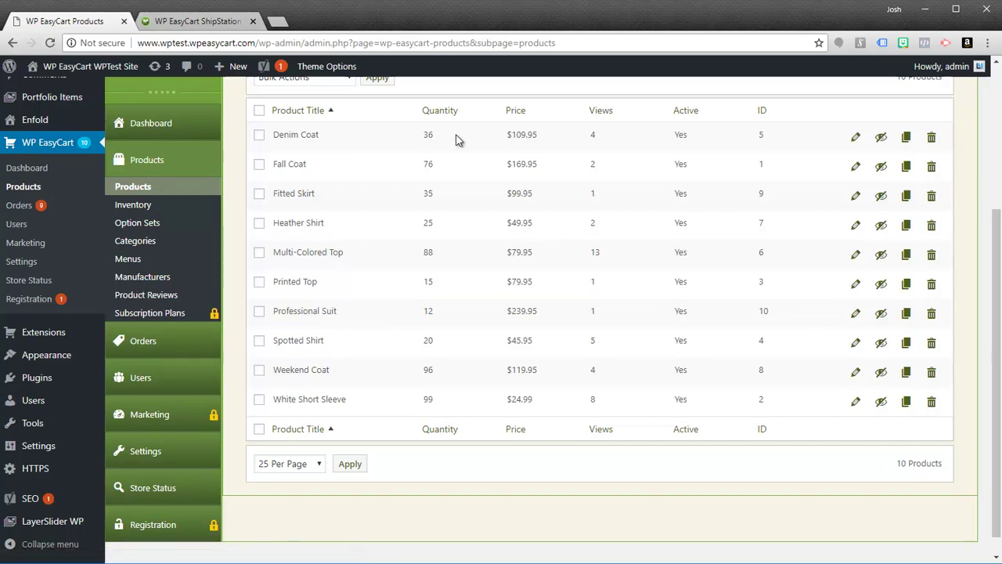
{"action": "scroll", "coordinate": [308, 250], "scroll_direction": "up", "scroll_amount": 2}
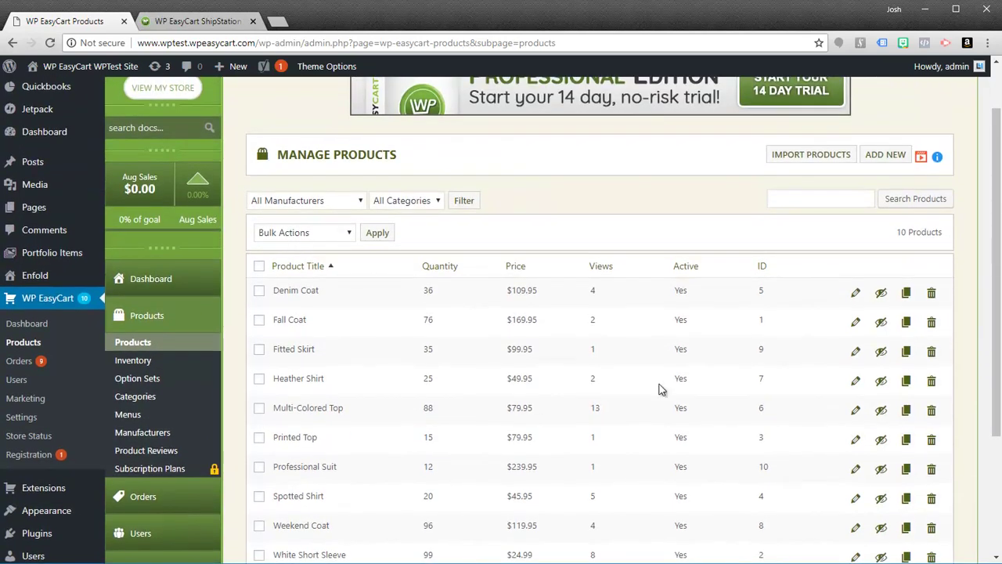
- Open the Denim Coat product for editing and expand its Product Images section to review the images
{"action": "left_click", "coordinate": [855, 296]}
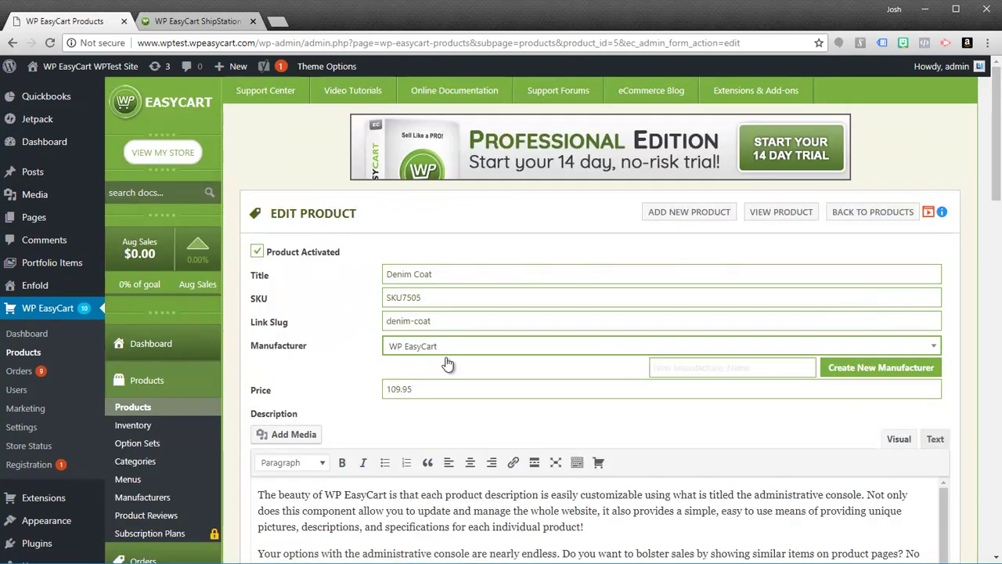
{"action": "scroll", "coordinate": [438, 459], "scroll_direction": "down", "scroll_amount": 5}
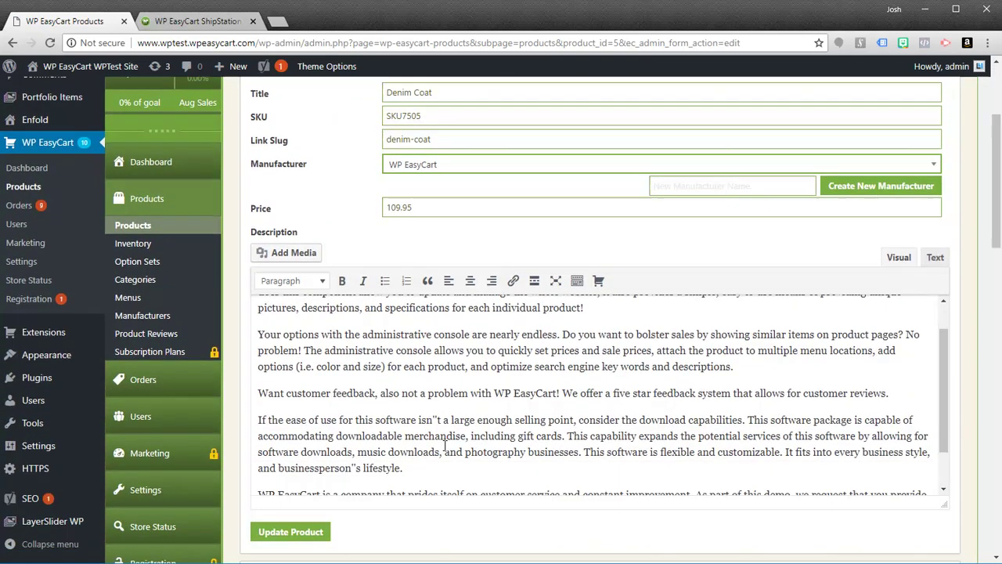
{"action": "scroll", "coordinate": [445, 448], "scroll_direction": "down", "scroll_amount": 5}
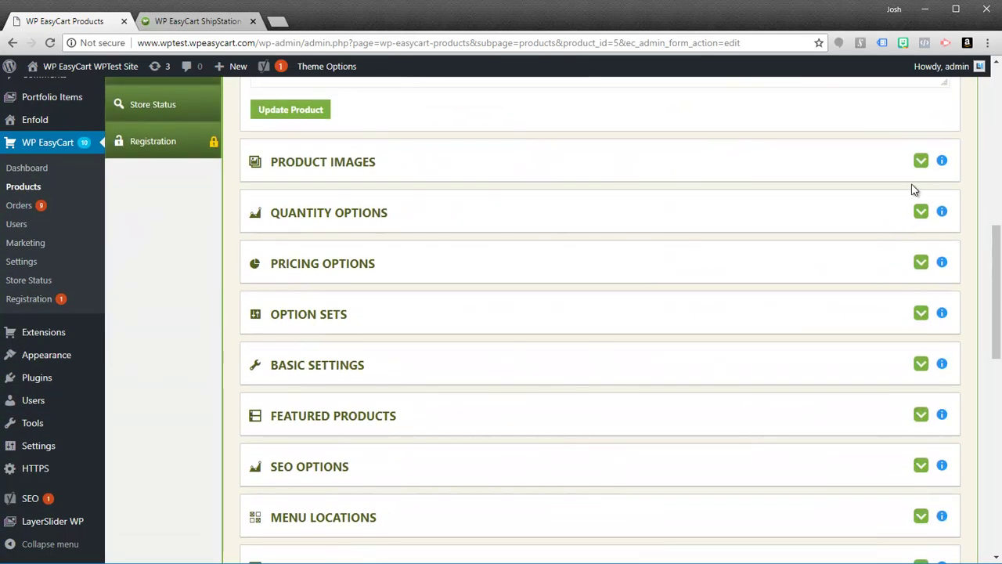
{"action": "left_click", "coordinate": [924, 160]}
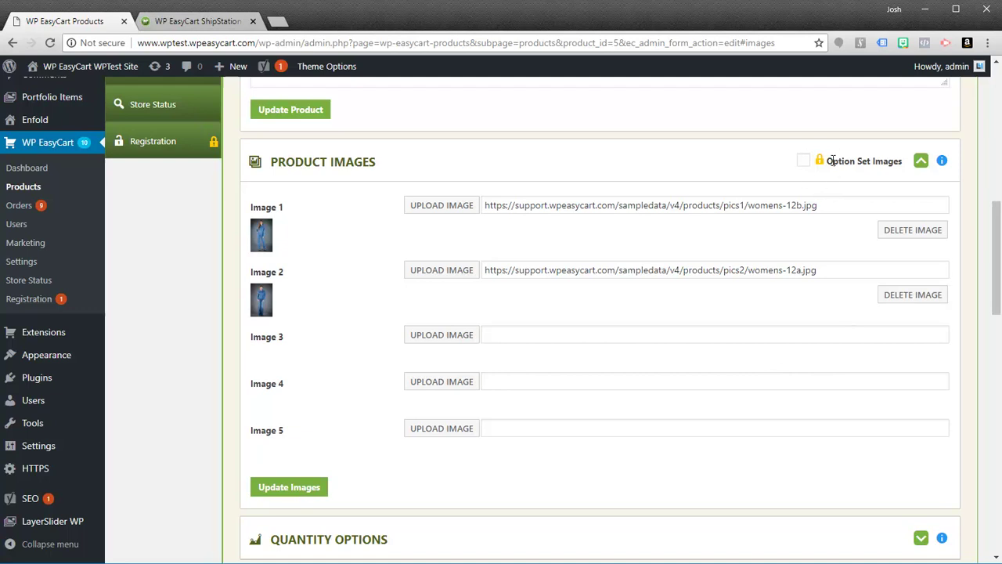
{"action": "scroll", "coordinate": [598, 319], "scroll_direction": "down", "scroll_amount": 5}
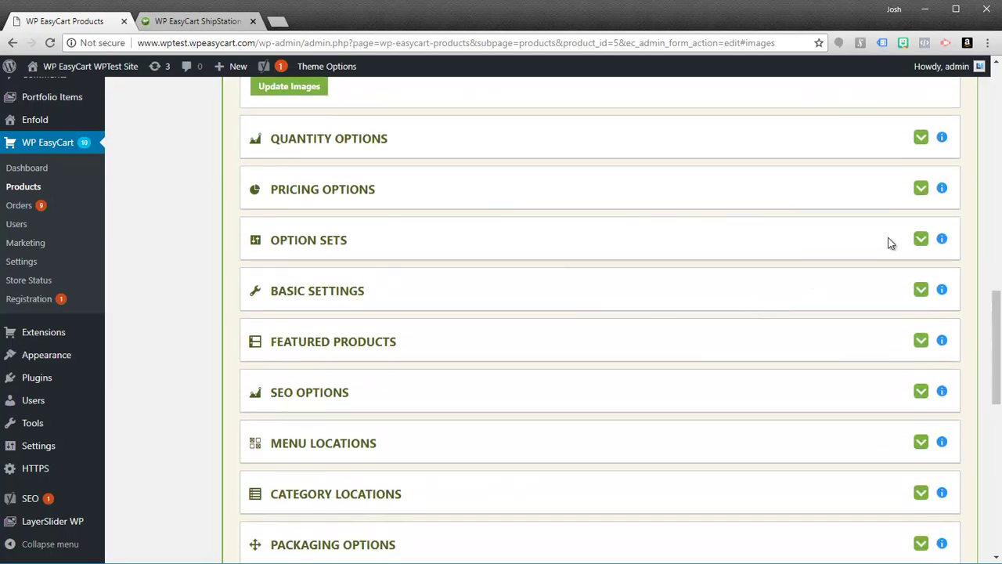
- Expand the product's Option Sets section to inspect it, collapse it again, and look over the remaining sections
{"action": "left_click", "coordinate": [920, 239]}
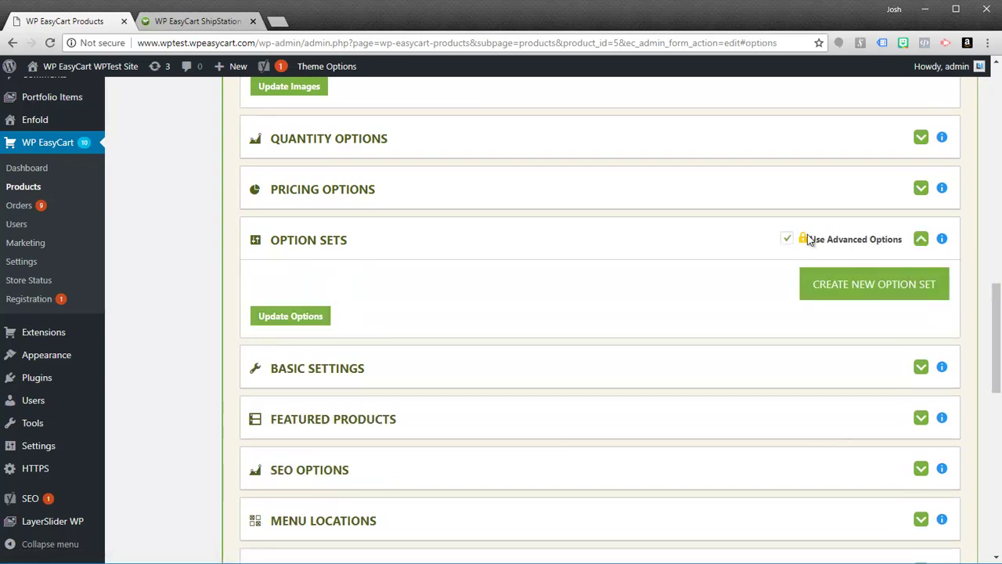
{"action": "left_click", "coordinate": [920, 240]}
{"action": "scroll", "coordinate": [926, 260], "scroll_direction": "down", "scroll_amount": 4}
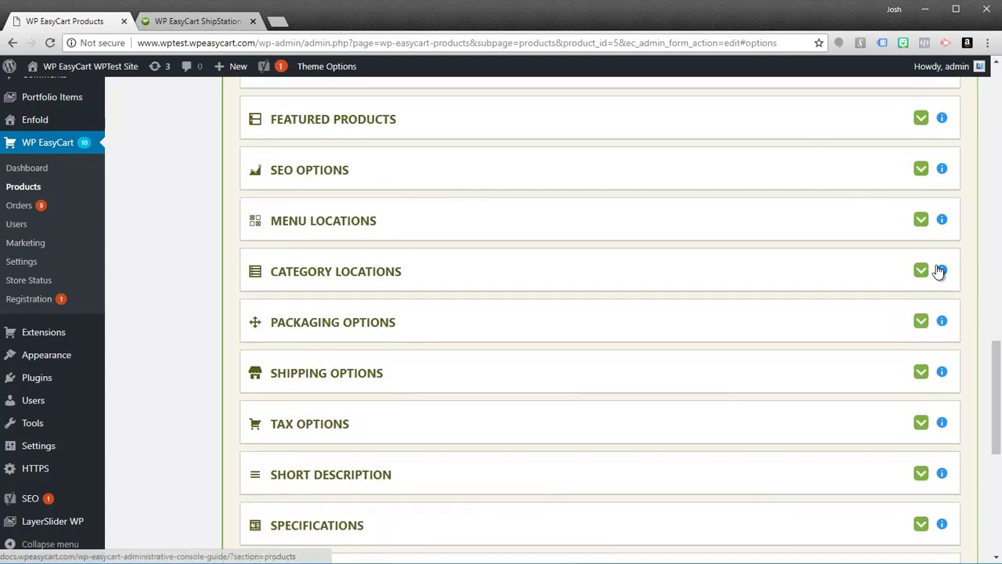
{"action": "scroll", "coordinate": [918, 409], "scroll_direction": "down", "scroll_amount": 4}
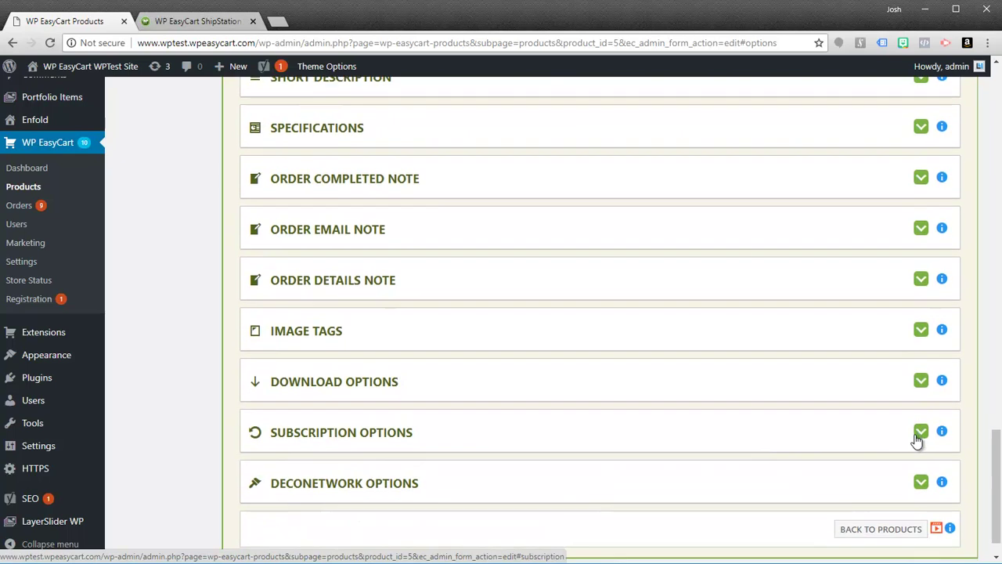
- Inspect the product's Subscription, Deconetwork and Download Options sections, leaving all three collapsed
{"action": "left_click", "coordinate": [921, 434]}
{"action": "left_click", "coordinate": [921, 435]}
{"action": "left_click", "coordinate": [921, 480]}
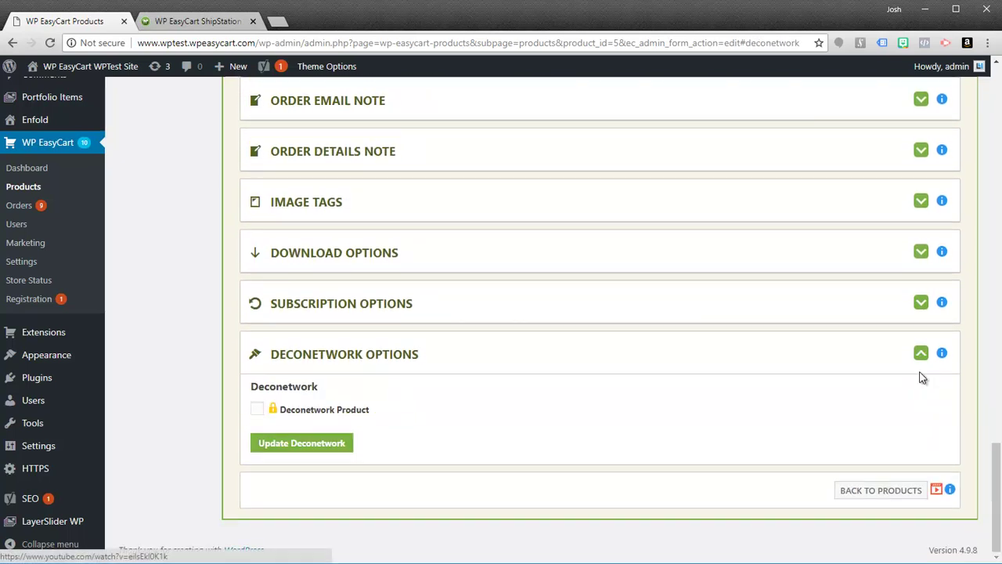
{"action": "left_click", "coordinate": [921, 256]}
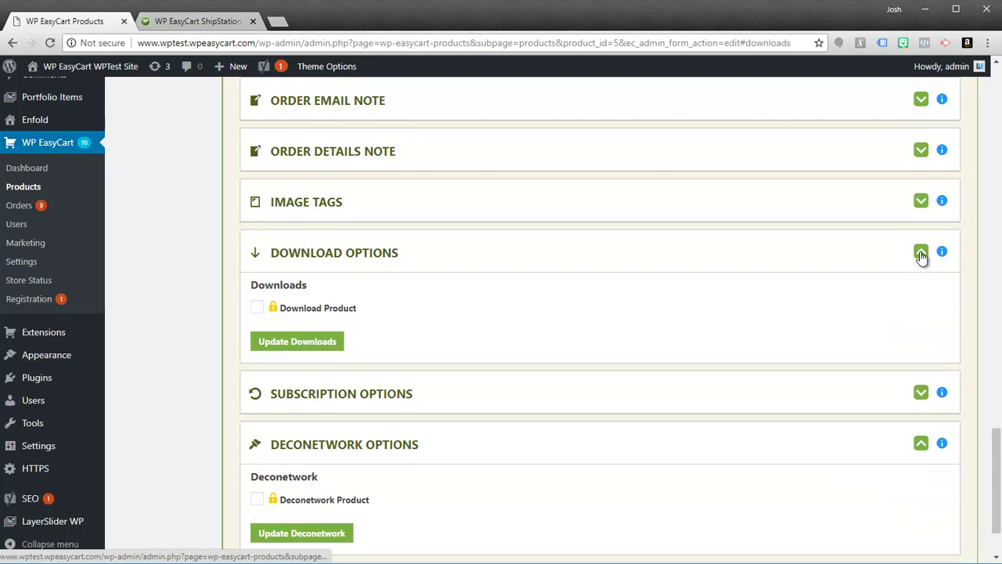
{"action": "left_click", "coordinate": [921, 252]}
{"action": "left_click", "coordinate": [923, 358]}
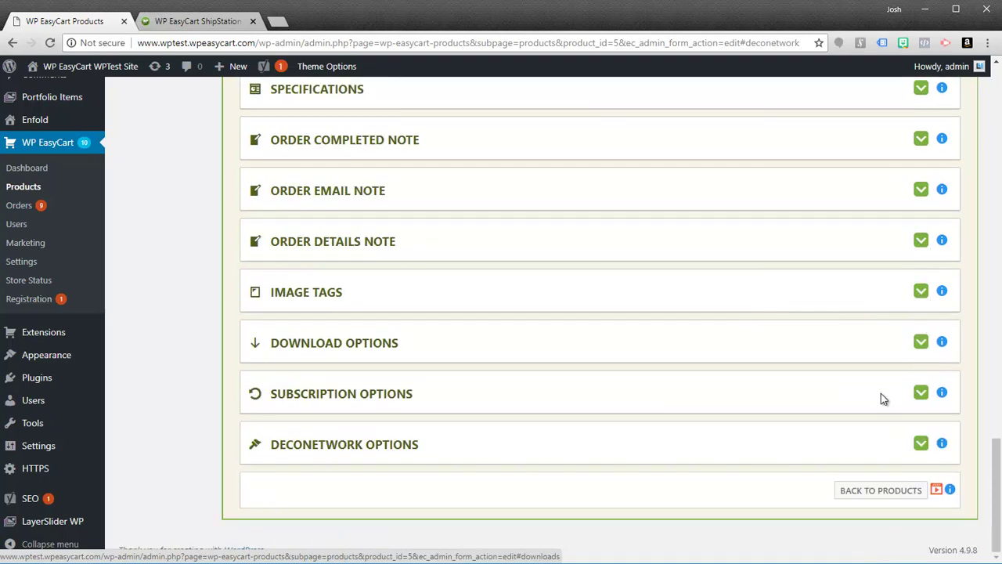
- Leave the product editor for the store's Marketing section and go on to the EasyCart user accounts list
{"action": "scroll", "coordinate": [828, 416], "scroll_direction": "up", "scroll_amount": 15}
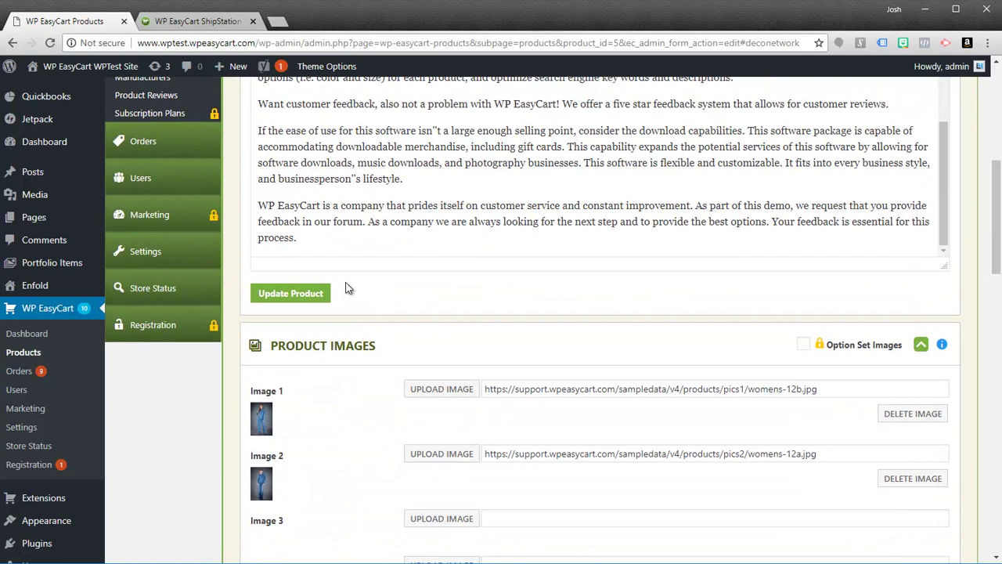
{"action": "scroll", "coordinate": [349, 288], "scroll_direction": "up", "scroll_amount": 2}
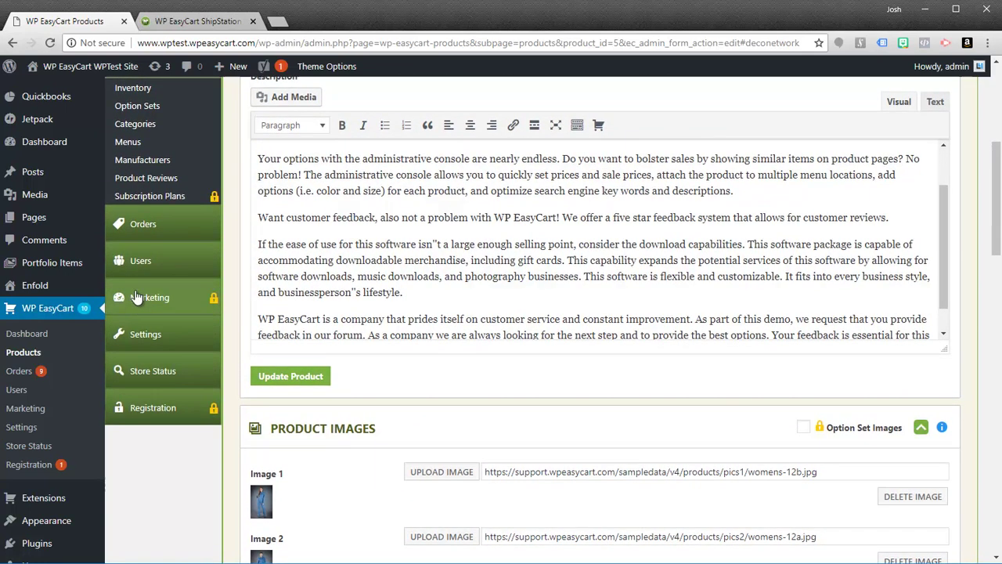
{"action": "left_click", "coordinate": [149, 297]}
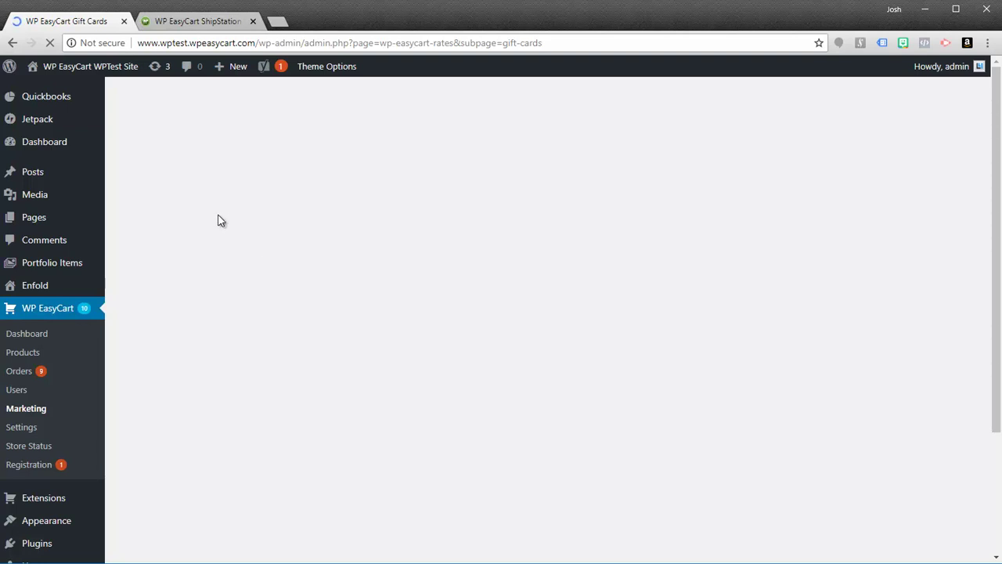
{"action": "scroll", "coordinate": [218, 220], "scroll_direction": "down", "scroll_amount": 2}
{"action": "scroll", "coordinate": [47, 338], "scroll_direction": "up", "scroll_amount": 2}
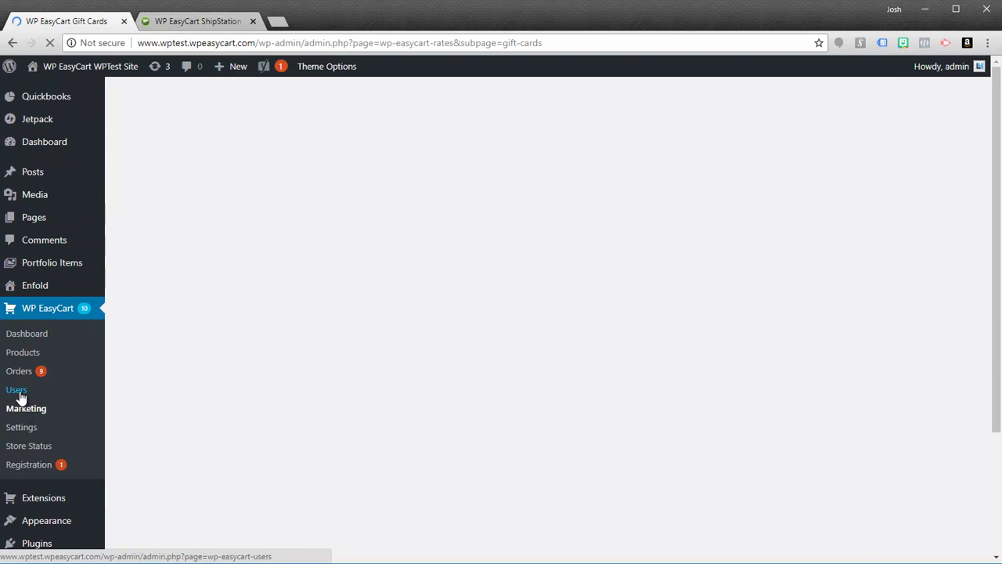
{"action": "left_click", "coordinate": [20, 394]}
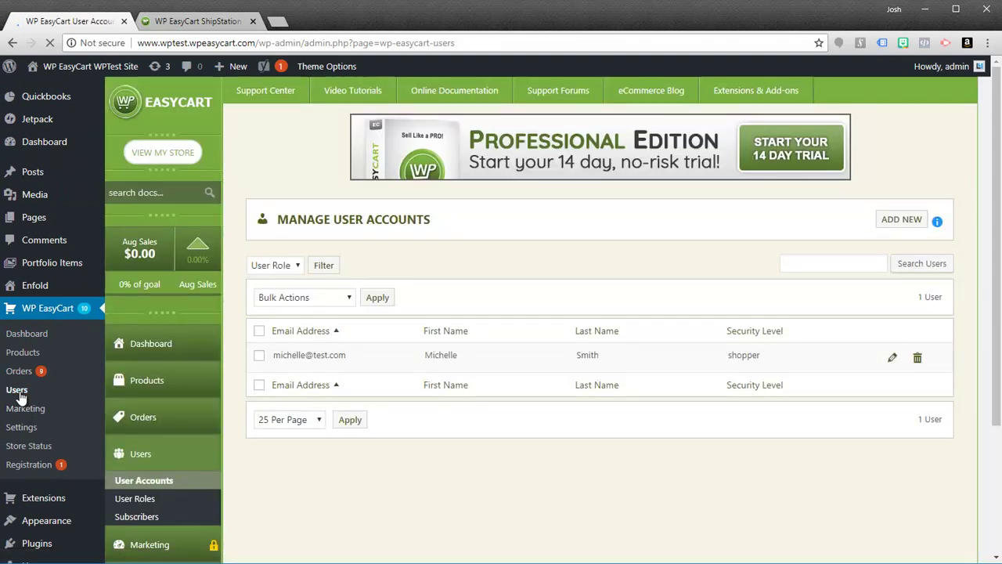
{"action": "scroll", "coordinate": [187, 538], "scroll_direction": "down", "scroll_amount": 3}
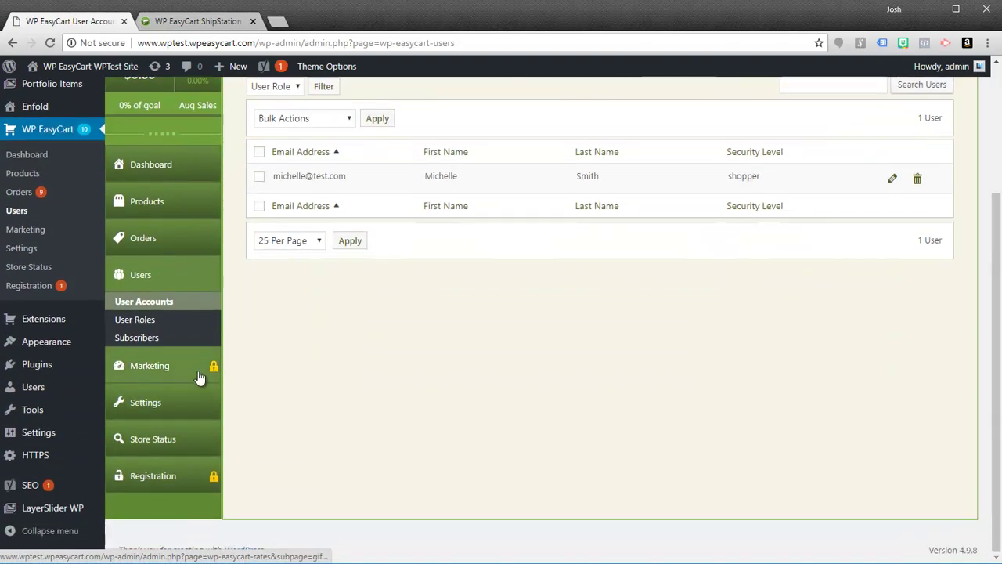
- Review the store's Initial Setup settings and open the Payment settings page
{"action": "left_click", "coordinate": [145, 407]}
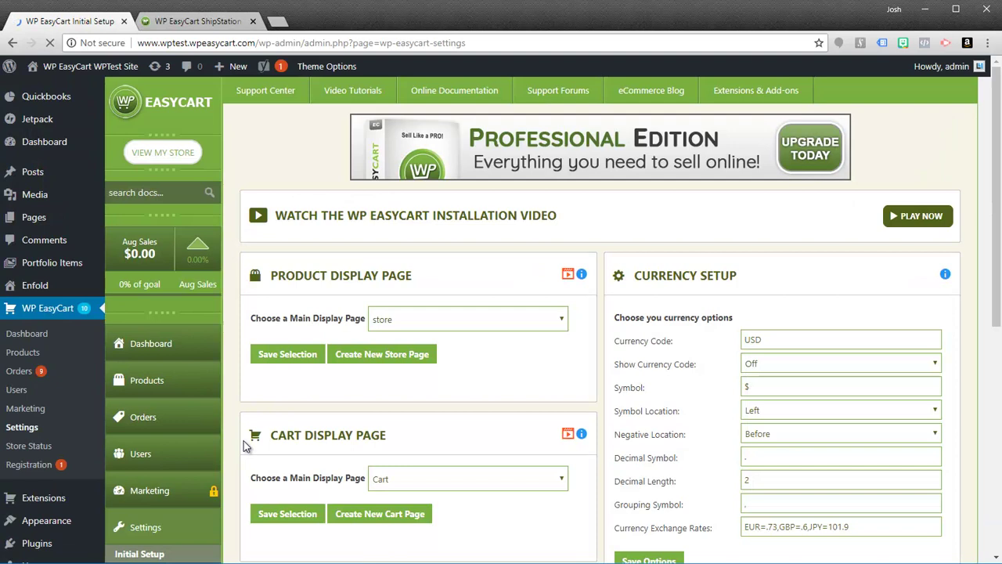
{"action": "scroll", "coordinate": [274, 416], "scroll_direction": "down", "scroll_amount": 5}
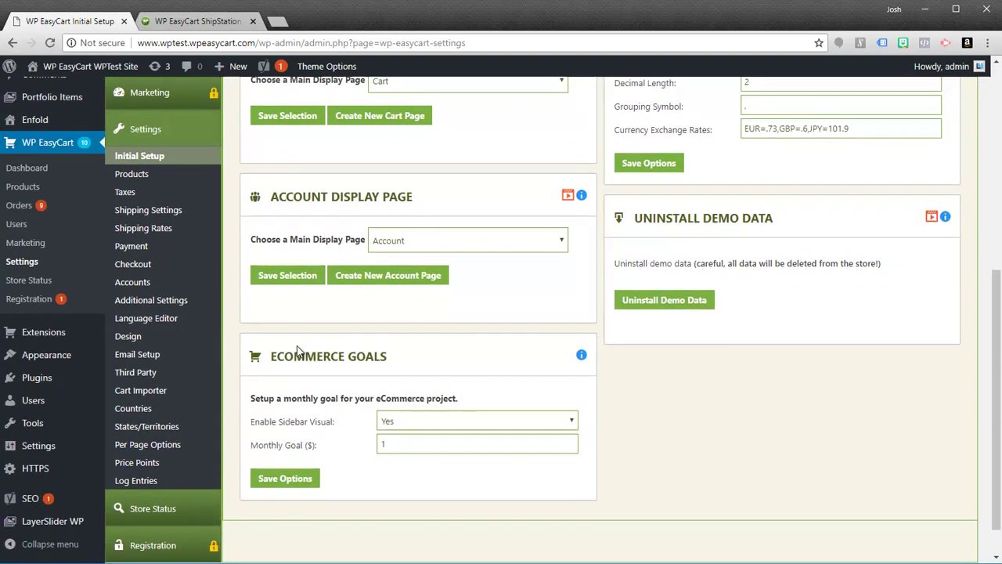
{"action": "scroll", "coordinate": [398, 372], "scroll_direction": "up", "scroll_amount": 1}
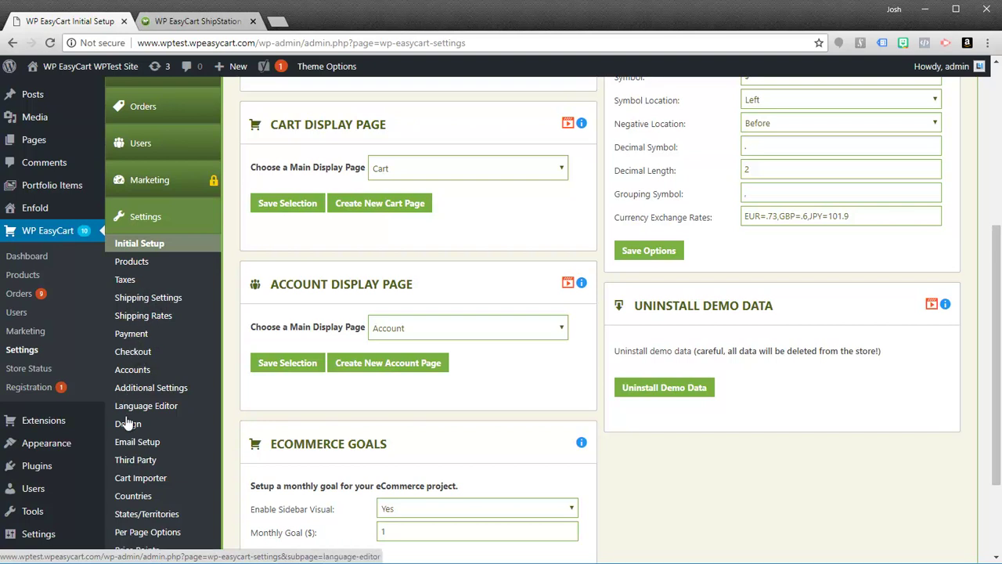
{"action": "scroll", "coordinate": [141, 495], "scroll_direction": "down", "scroll_amount": 1}
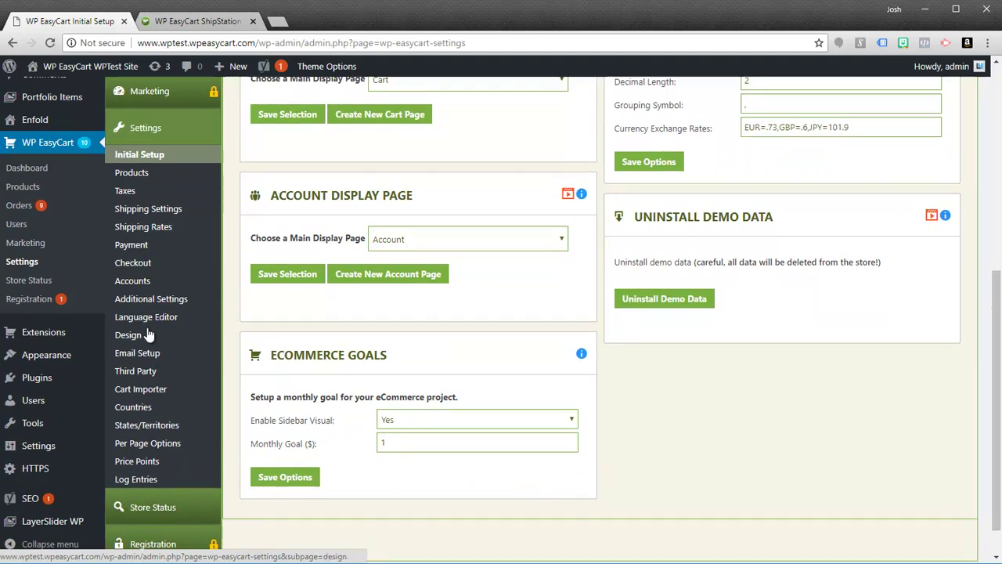
{"action": "left_click", "coordinate": [143, 245]}
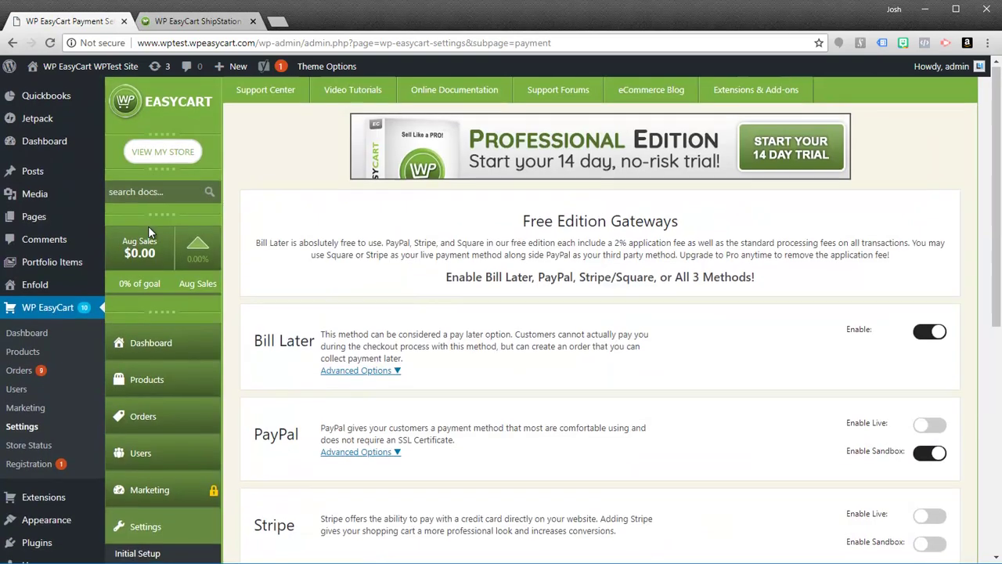
- Review the Bill Later, PayPal, Stripe and Square gateways on the Payment page, including the free edition's application fee note
{"action": "scroll", "coordinate": [148, 225], "scroll_direction": "down", "scroll_amount": 1}
{"action": "scroll", "coordinate": [181, 223], "scroll_direction": "down", "scroll_amount": 1}
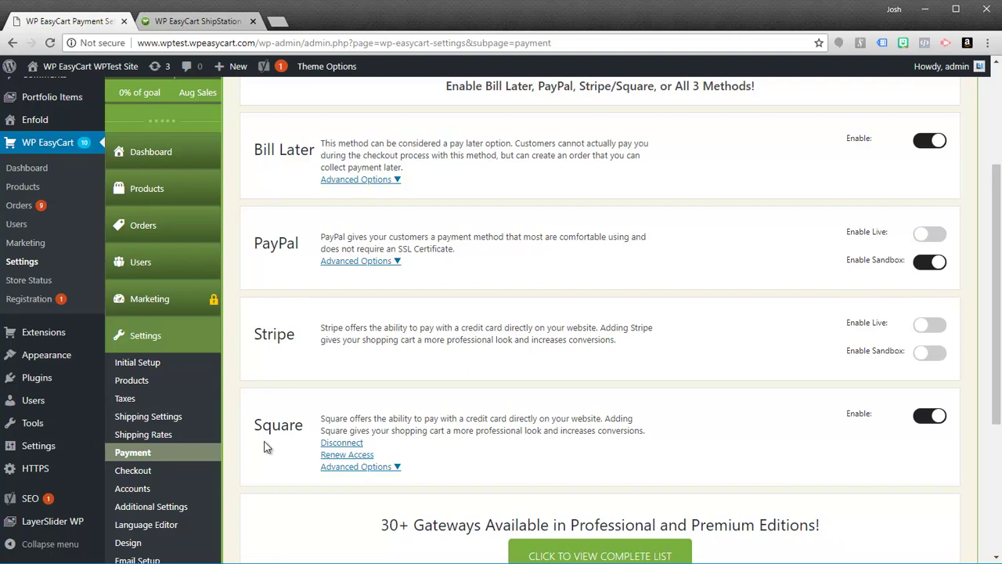
{"action": "scroll", "coordinate": [381, 394], "scroll_direction": "up", "scroll_amount": 1}
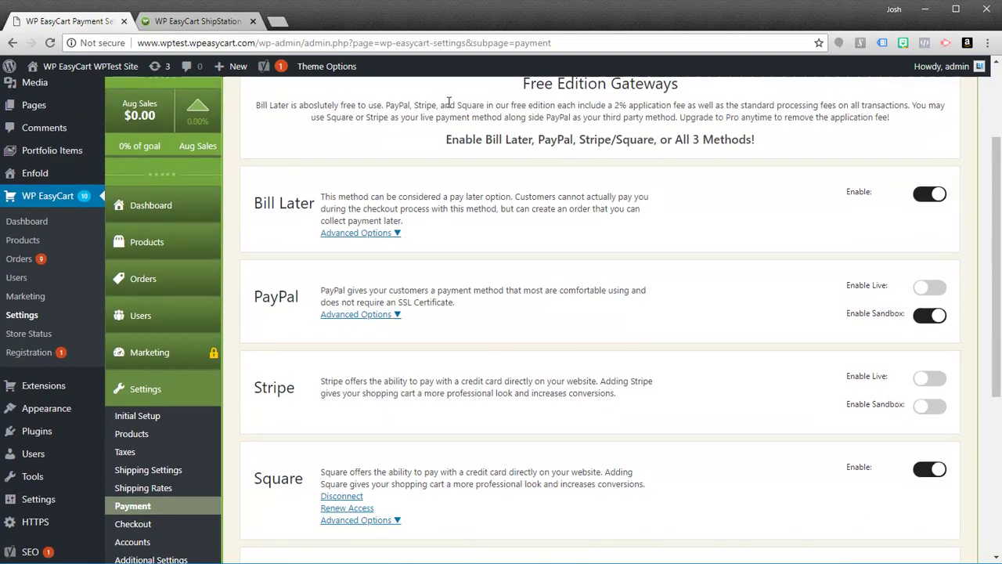
{"action": "left_click_drag", "start_coordinate": [442, 104], "coordinate": [717, 104]}
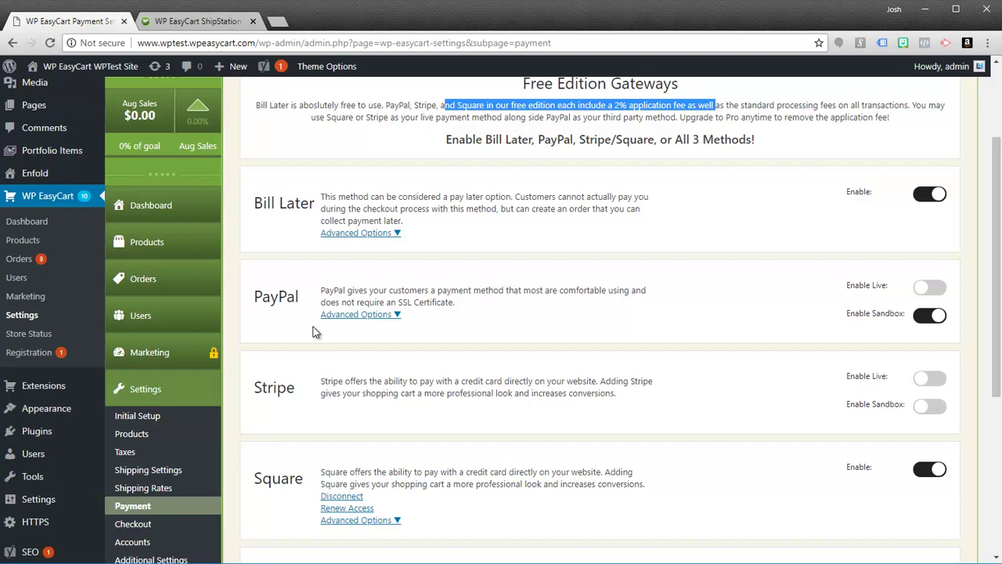
{"action": "scroll", "coordinate": [292, 356], "scroll_direction": "down", "scroll_amount": 3}
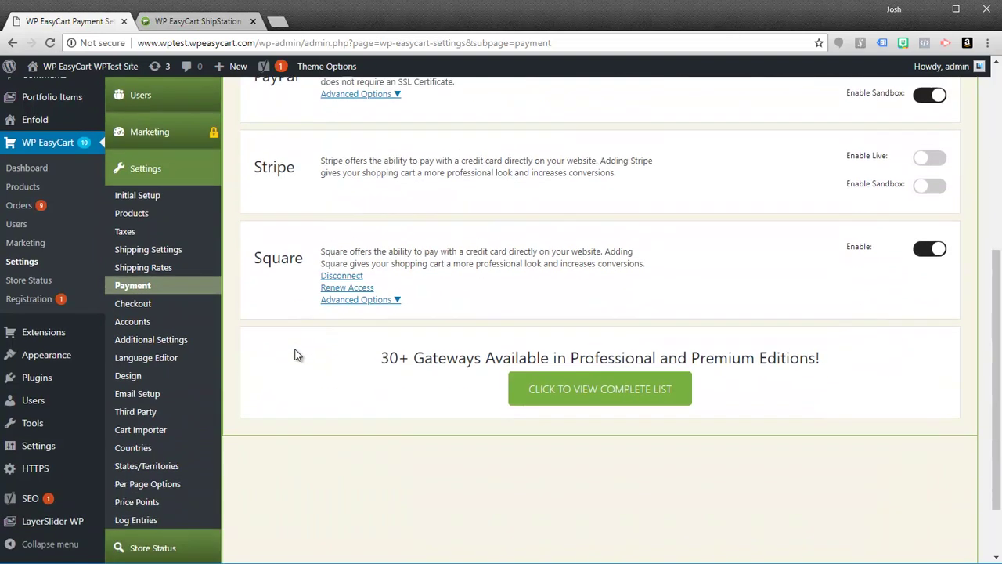
{"action": "scroll", "coordinate": [289, 362], "scroll_direction": "down", "scroll_amount": 1}
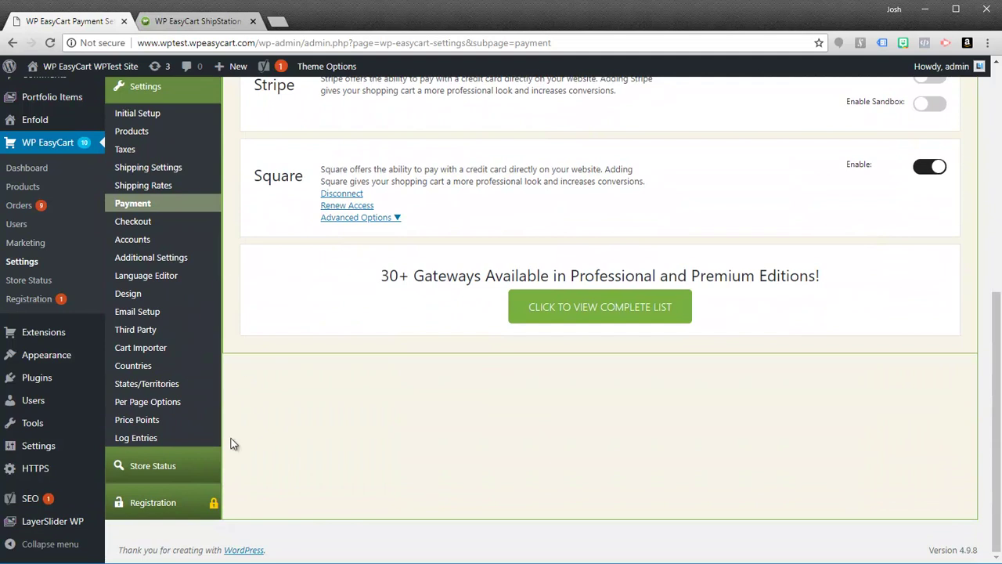
- Open the EasyCart Registration page and look through its activation information down to the license comparison
{"action": "left_click", "coordinate": [153, 505]}
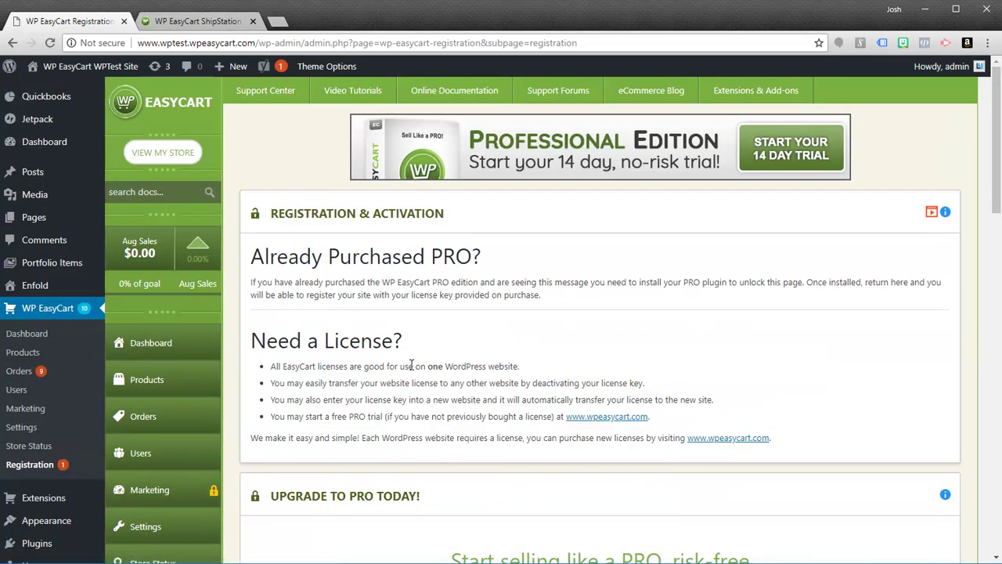
{"action": "scroll", "coordinate": [415, 366], "scroll_direction": "down", "scroll_amount": 4}
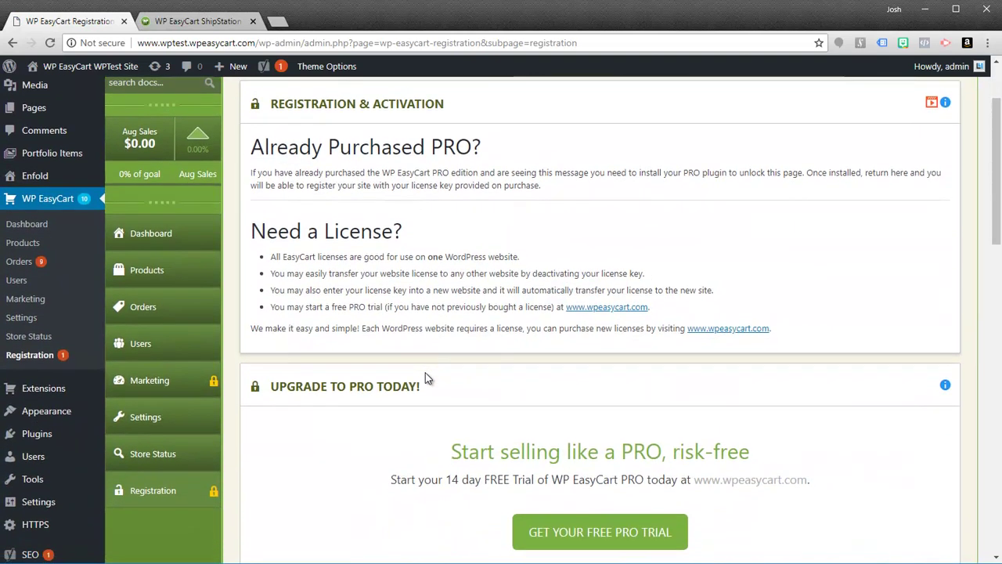
{"action": "scroll", "coordinate": [425, 383], "scroll_direction": "down", "scroll_amount": 4}
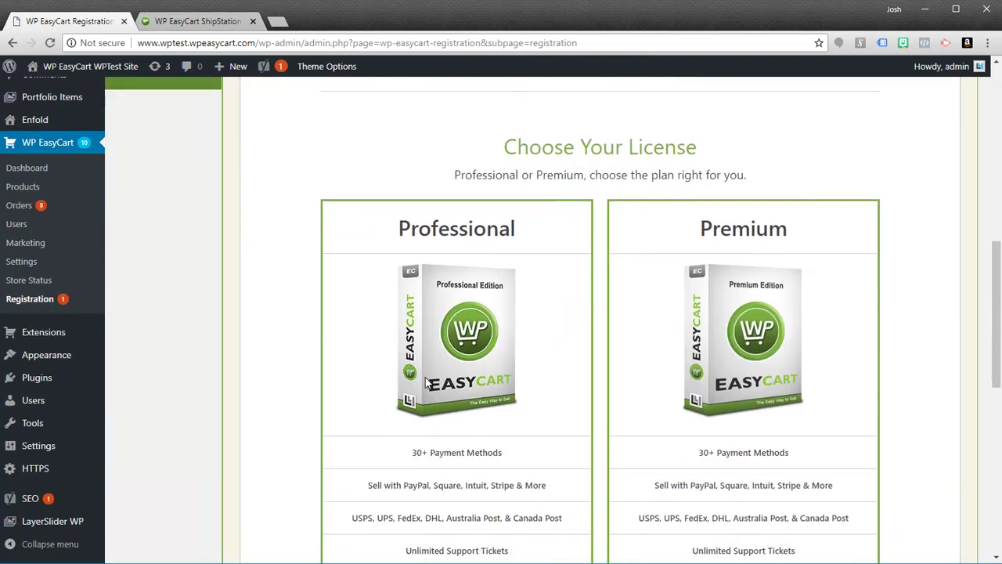
{"action": "scroll", "coordinate": [425, 376], "scroll_direction": "down", "scroll_amount": 3}
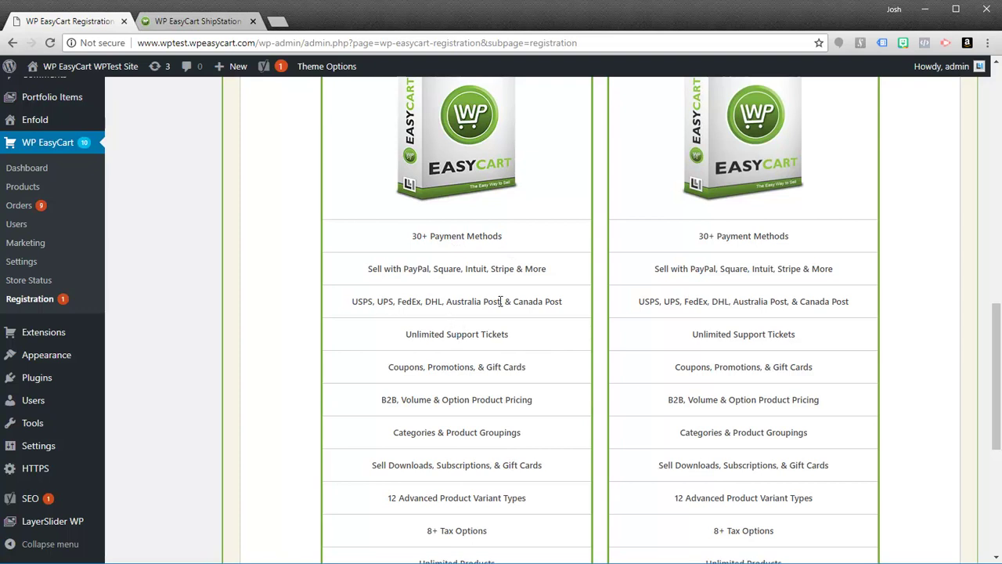
- Examine the Professional license's feature list, including shipping carriers, coupons and gift cards, and advanced product variant types
{"action": "left_click_drag", "start_coordinate": [473, 301], "coordinate": [347, 309]}
{"action": "left_click", "coordinate": [472, 399]}
{"action": "left_click_drag", "start_coordinate": [388, 368], "coordinate": [528, 375]}
{"action": "scroll", "coordinate": [468, 431], "scroll_direction": "down", "scroll_amount": 2}
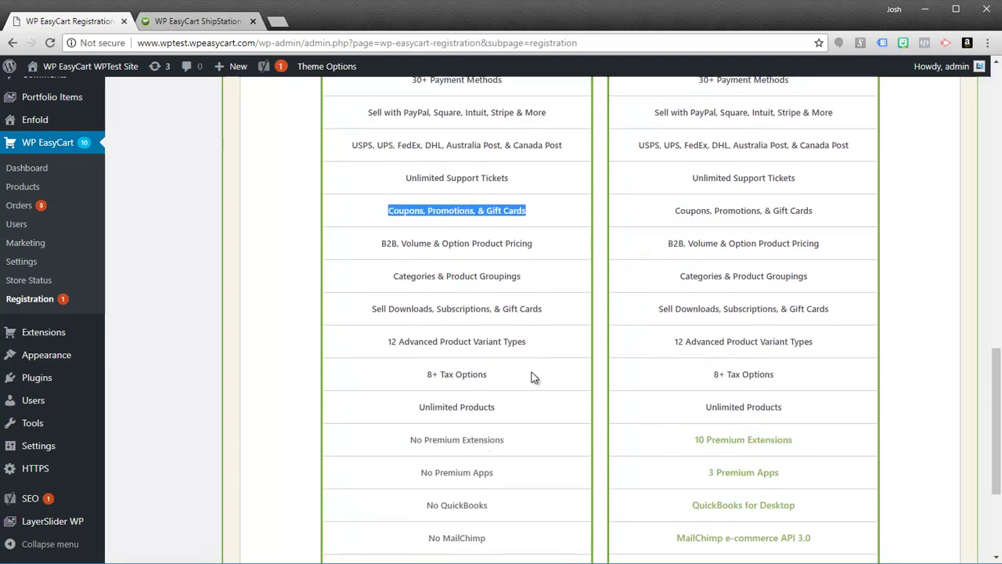
{"action": "scroll", "coordinate": [526, 483], "scroll_direction": "down", "scroll_amount": 1}
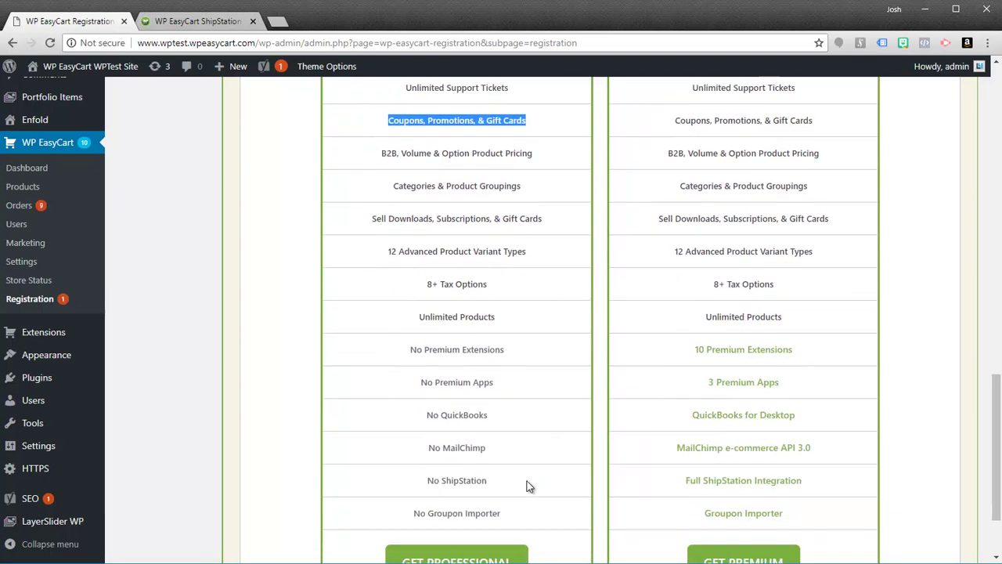
{"action": "scroll", "coordinate": [527, 480], "scroll_direction": "down", "scroll_amount": 1}
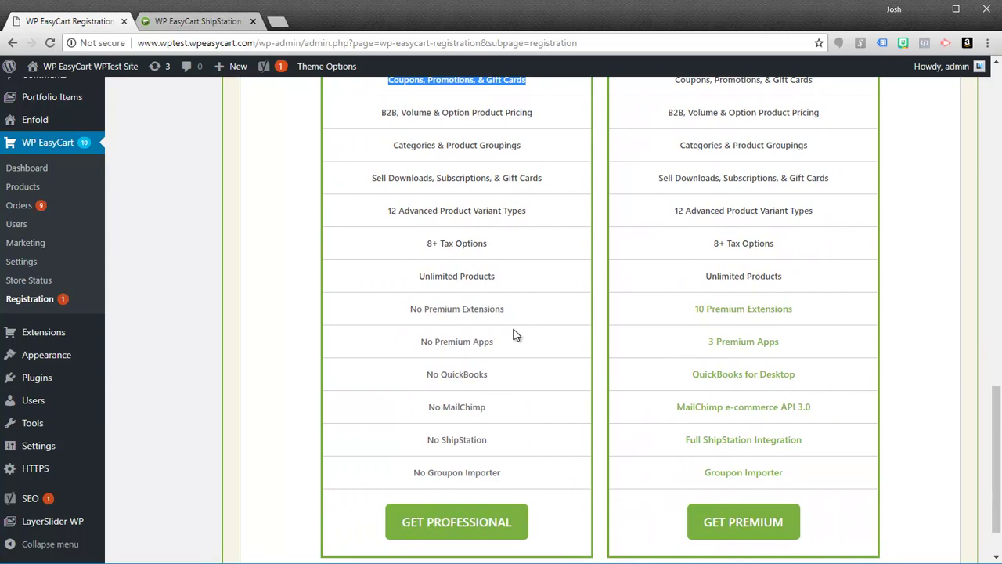
{"action": "left_click_drag", "start_coordinate": [388, 211], "coordinate": [529, 219]}
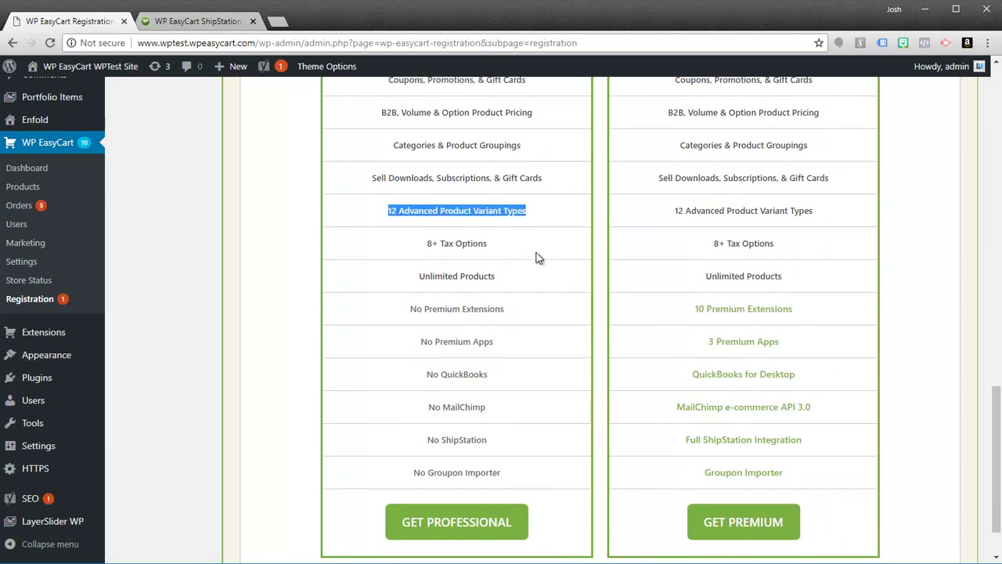
{"action": "left_click", "coordinate": [683, 329]}
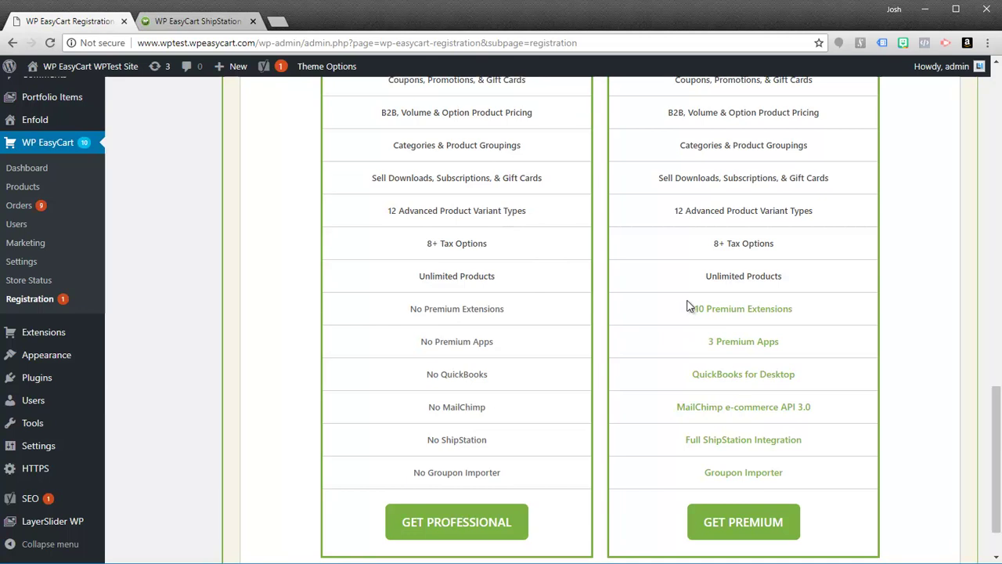
- Examine the features exclusive to the Premium license, including premium extensions, premium apps and MailChimp integration
{"action": "scroll", "coordinate": [694, 308], "scroll_direction": "up", "scroll_amount": 4}
{"action": "scroll", "coordinate": [712, 140], "scroll_direction": "up", "scroll_amount": 2}
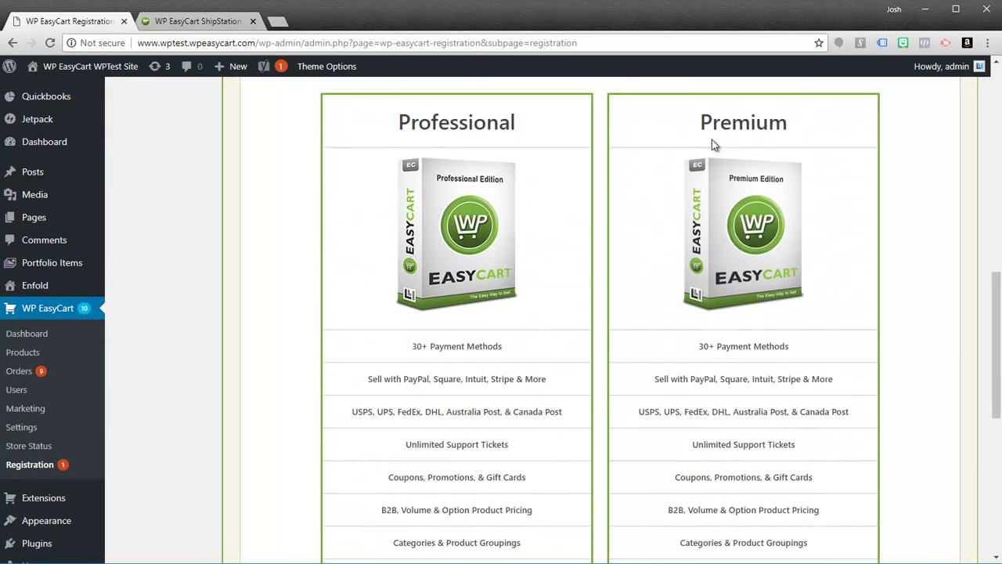
{"action": "scroll", "coordinate": [712, 152], "scroll_direction": "down", "scroll_amount": 5}
{"action": "scroll", "coordinate": [712, 235], "scroll_direction": "down", "scroll_amount": 1}
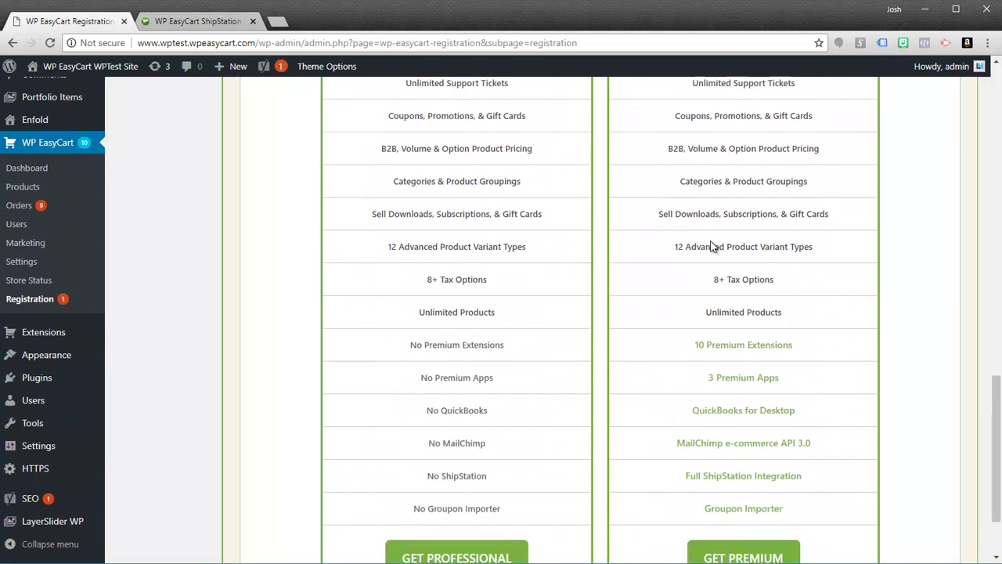
{"action": "scroll", "coordinate": [693, 349], "scroll_direction": "down", "scroll_amount": 1}
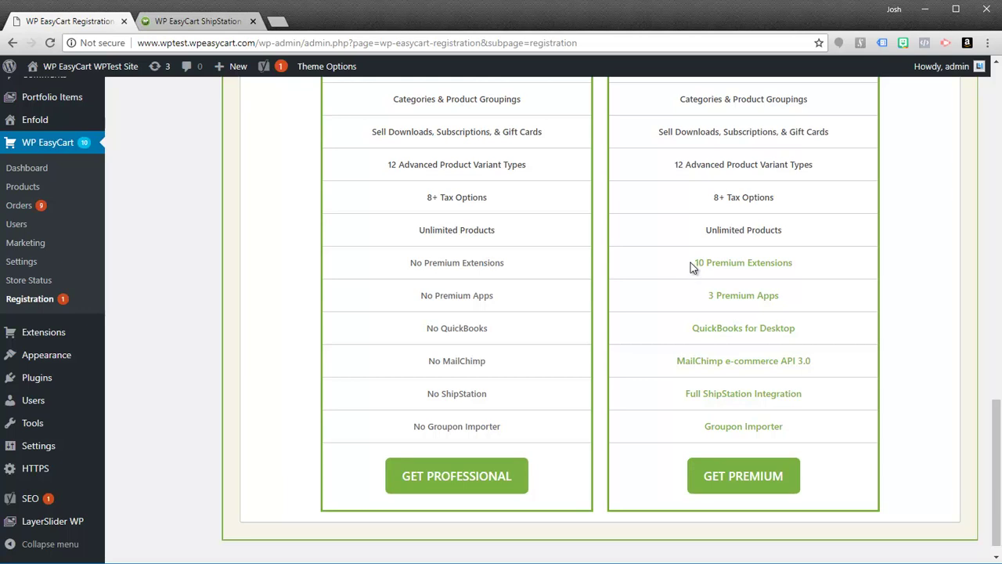
{"action": "left_click_drag", "start_coordinate": [692, 264], "coordinate": [794, 265]}
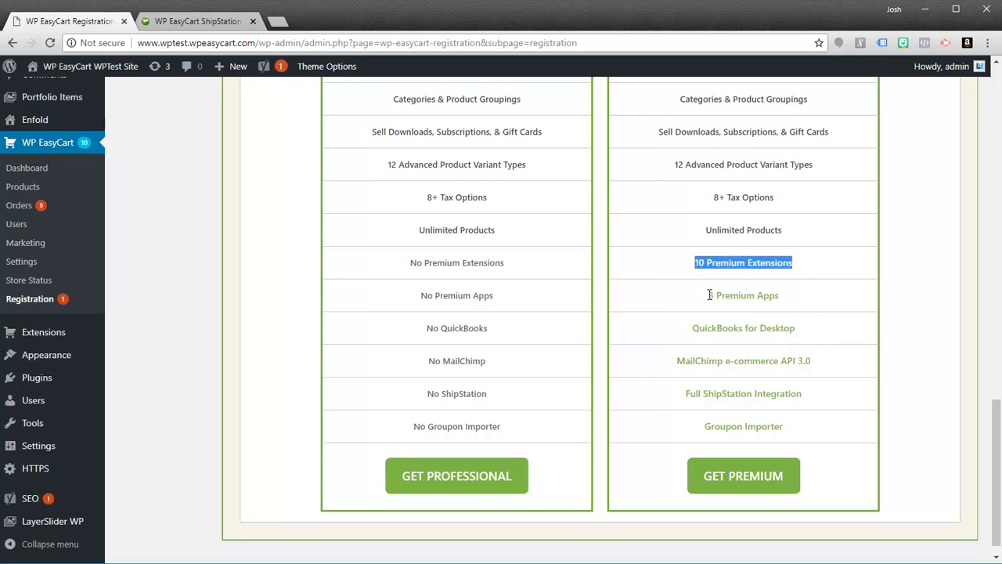
{"action": "left_click_drag", "start_coordinate": [710, 295], "coordinate": [781, 297]}
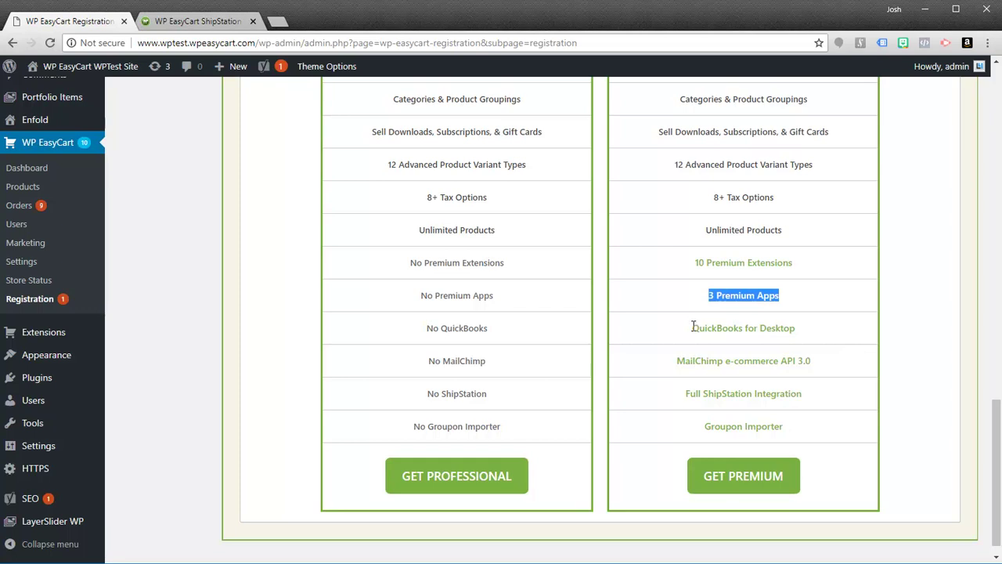
{"action": "left_click_drag", "start_coordinate": [678, 362], "coordinate": [727, 362]}
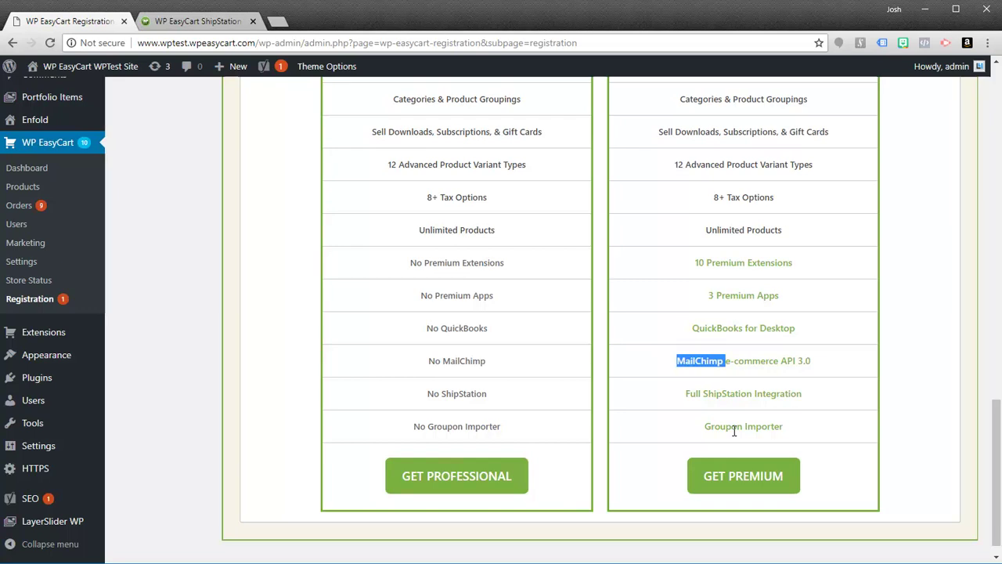
{"action": "mouse_move", "coordinate": [709, 296]}
{"action": "left_mouse_down"}
{"action": "mouse_move", "coordinate": [799, 298]}
{"action": "mouse_move", "coordinate": [713, 307]}
{"action": "left_mouse_up"}
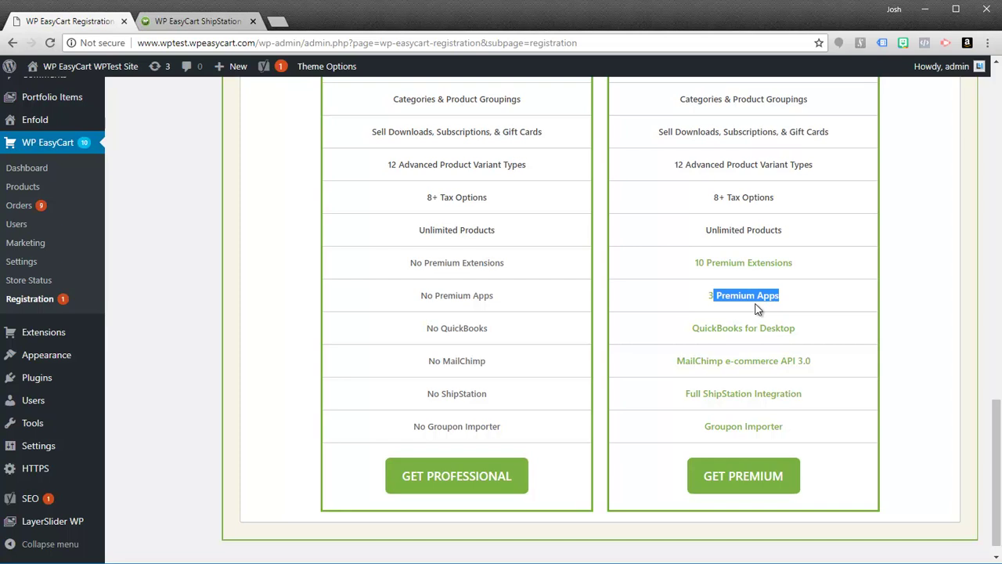
- Return to the free PRO trial offer and compare the Professional and Premium choices under Choose Your License
{"action": "scroll", "coordinate": [689, 282], "scroll_direction": "up", "scroll_amount": 8}
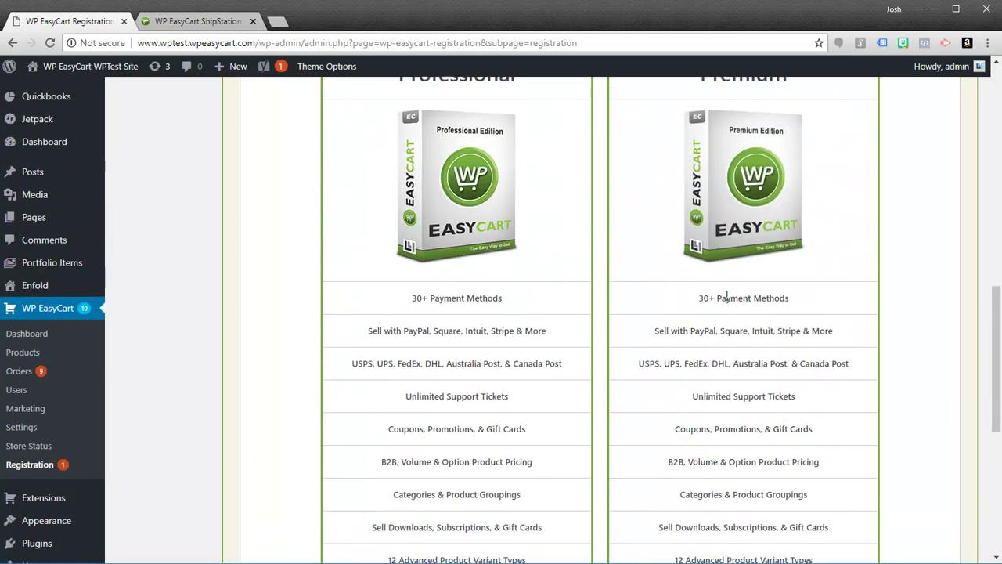
{"action": "scroll", "coordinate": [640, 263], "scroll_direction": "up", "scroll_amount": 3}
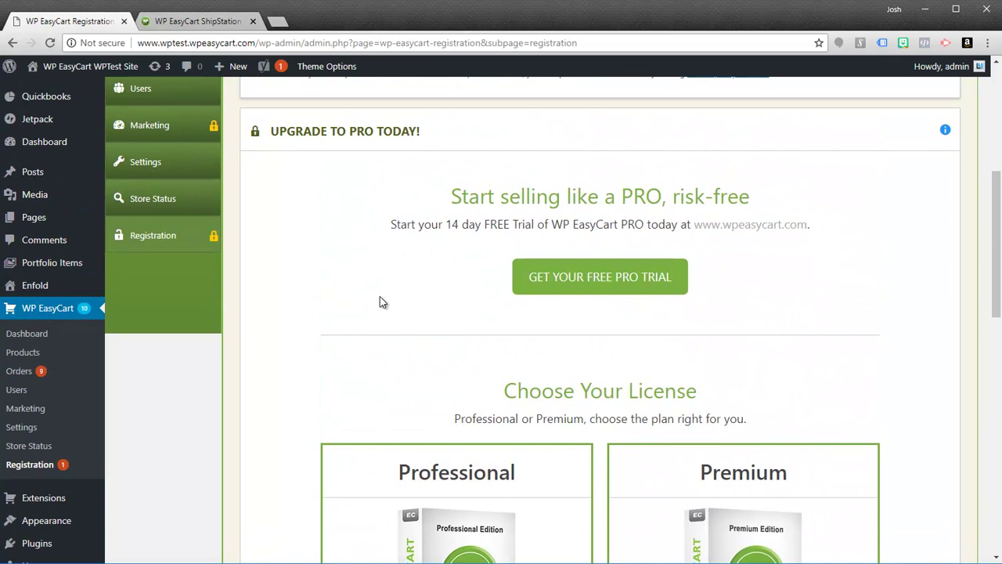
{"action": "scroll", "coordinate": [412, 415], "scroll_direction": "down", "scroll_amount": 1}
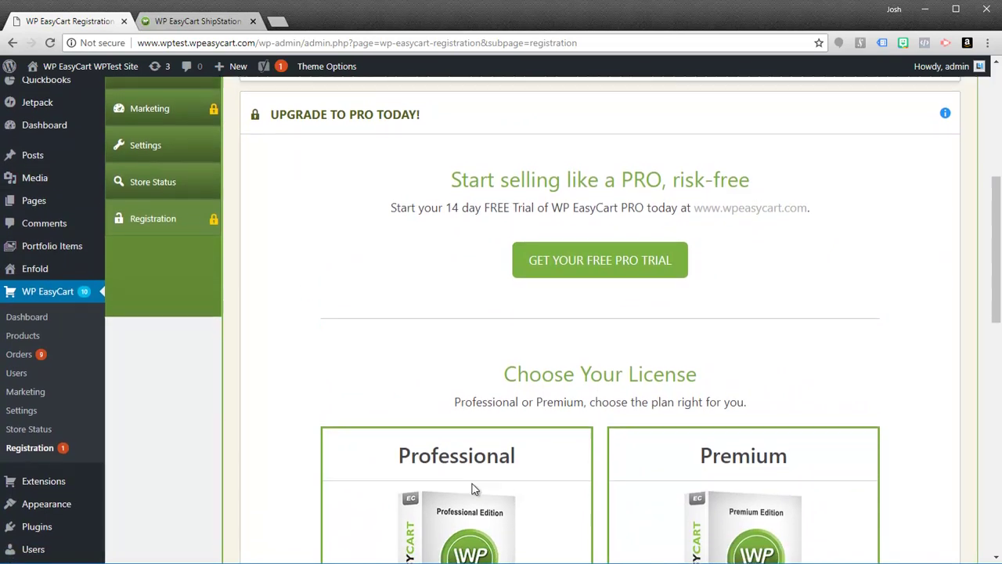
{"action": "left_click_drag", "start_coordinate": [398, 454], "coordinate": [553, 452]}
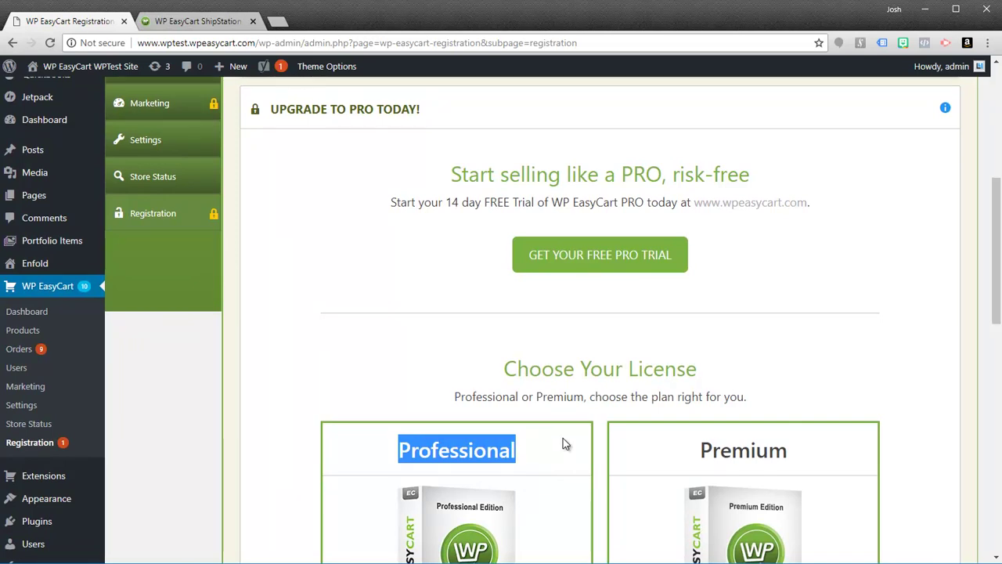
{"action": "scroll", "coordinate": [690, 454], "scroll_direction": "down", "scroll_amount": 1}
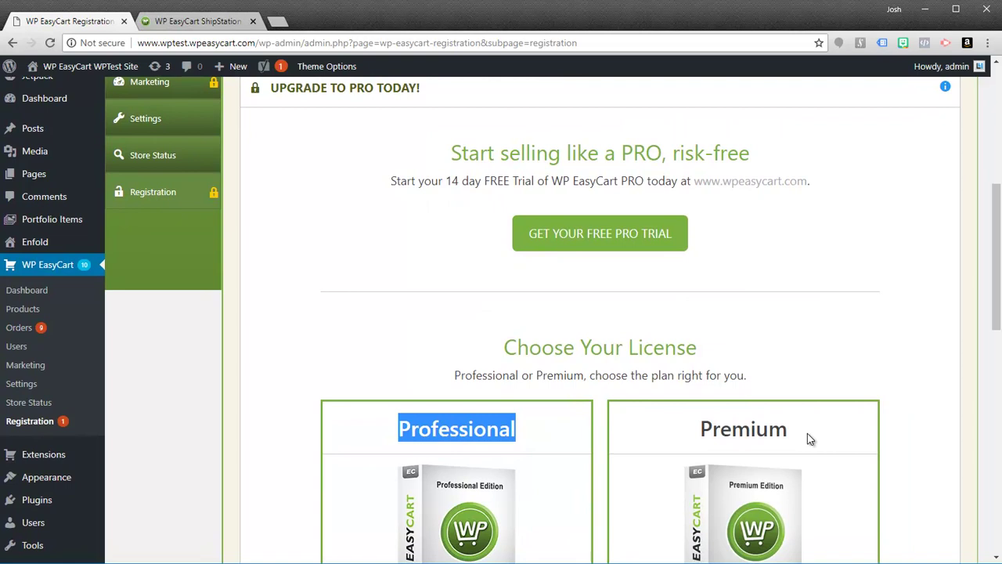
{"action": "left_click_drag", "start_coordinate": [807, 433], "coordinate": [700, 432]}
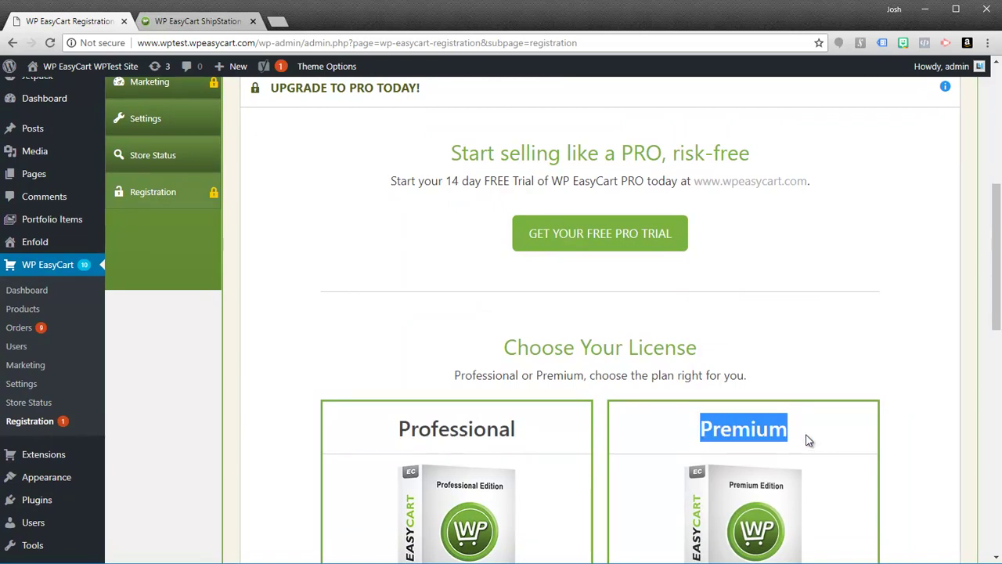
{"action": "left_click", "coordinate": [792, 432]}
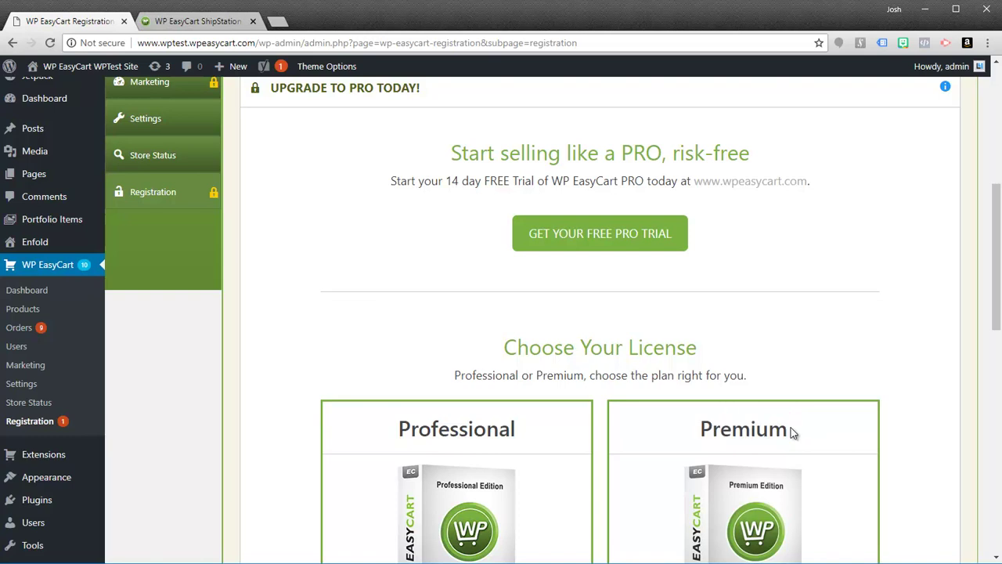
{"action": "double_click", "coordinate": [736, 436]}
{"action": "scroll", "coordinate": [799, 433], "scroll_direction": "down", "scroll_amount": 4}
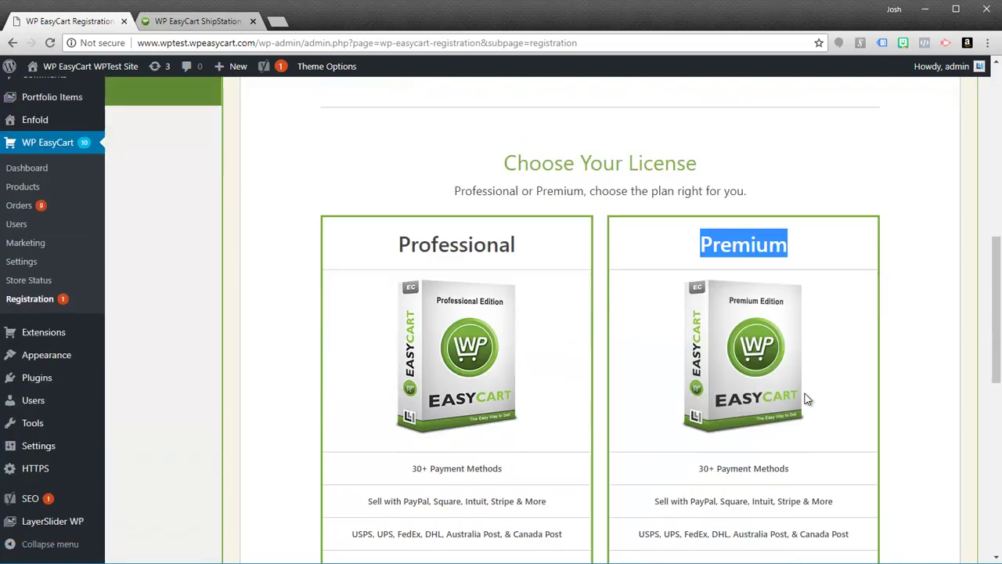
- Leave the Registration page and open the WordPress page for adding new plugins
{"action": "scroll", "coordinate": [758, 249], "scroll_direction": "up", "scroll_amount": 3}
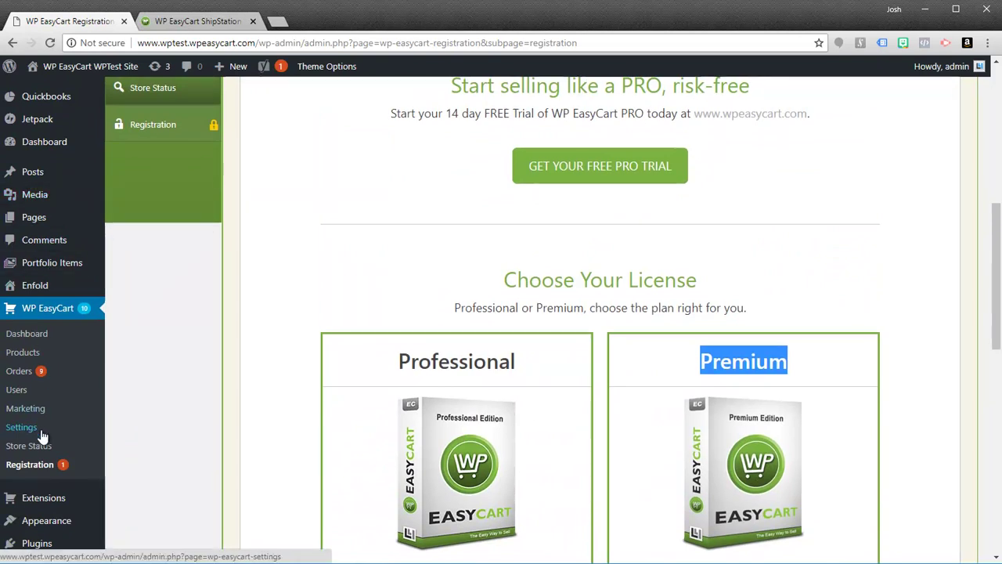
{"action": "scroll", "coordinate": [43, 436], "scroll_direction": "down", "scroll_amount": 2}
{"action": "mouse_move", "coordinate": [46, 509]}
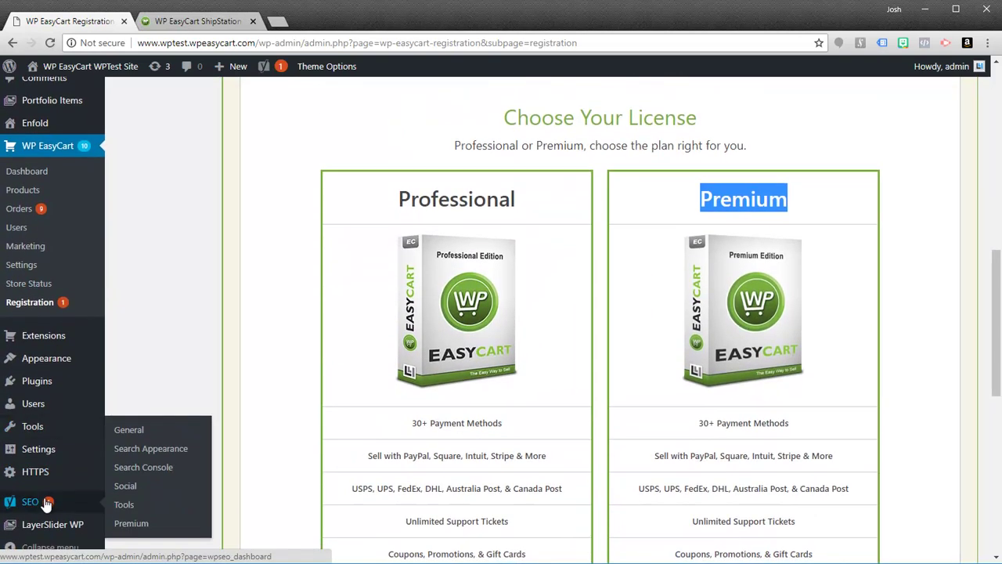
{"action": "scroll", "coordinate": [46, 505], "scroll_direction": "down", "scroll_amount": 2}
{"action": "scroll", "coordinate": [39, 446], "scroll_direction": "up", "scroll_amount": 1}
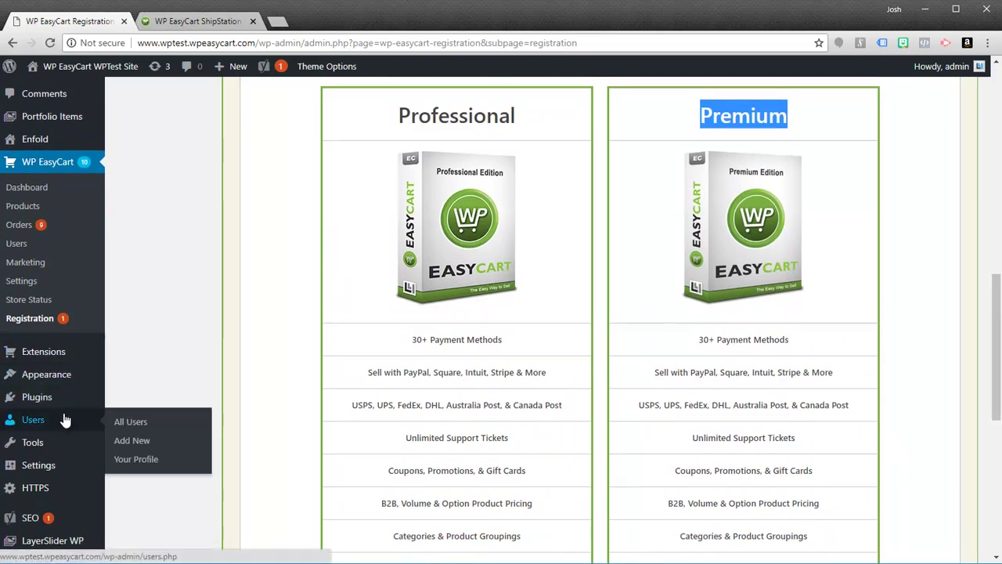
{"action": "mouse_move", "coordinate": [38, 406]}
{"action": "left_click", "coordinate": [129, 421]}
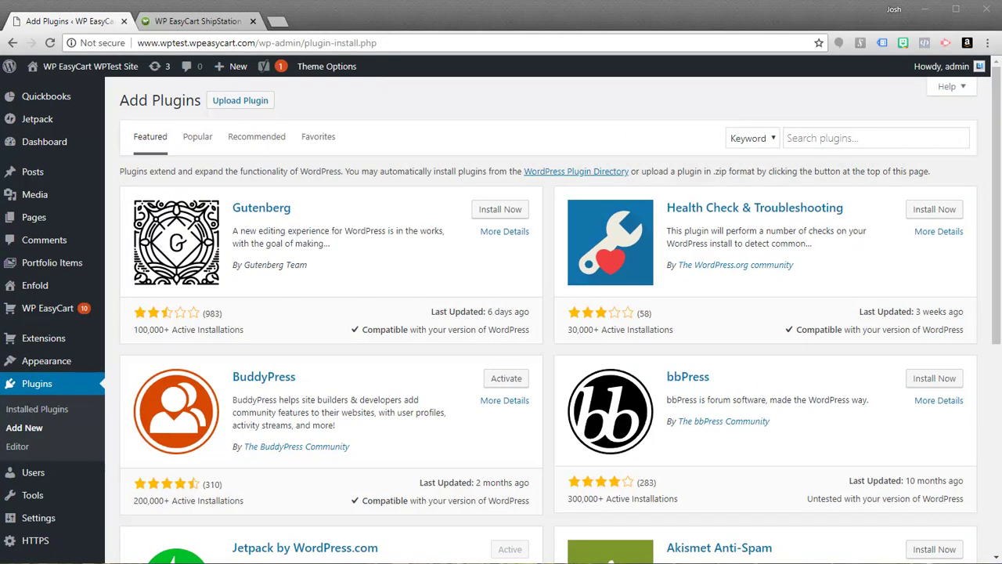
- Upload the plugin file wp-easycart-pro.zip and install it
{"action": "left_click", "coordinate": [235, 104]}
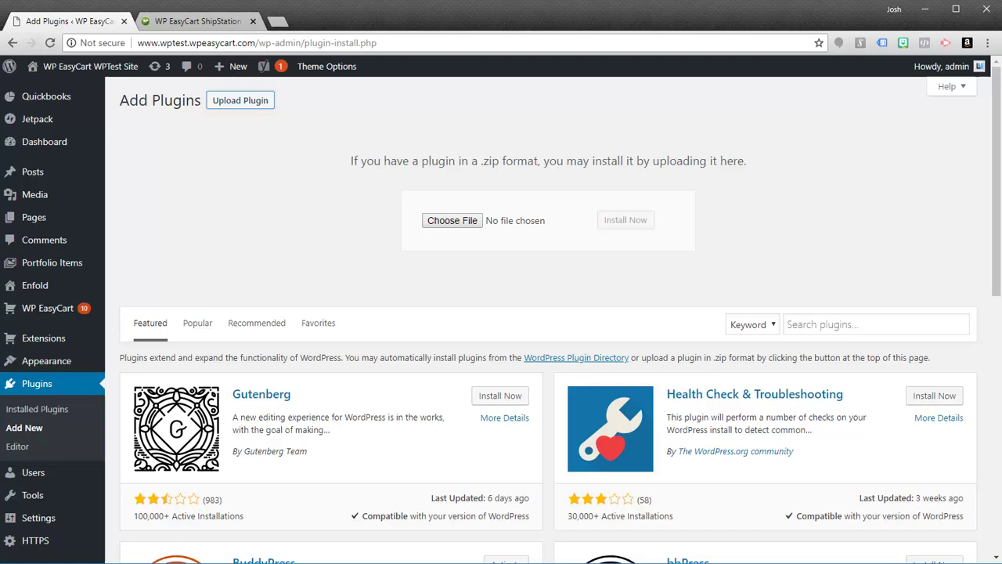
{"action": "left_click_drag", "start_coordinate": [0, 313], "coordinate": [507, 230]}
{"action": "left_click", "coordinate": [615, 220]}
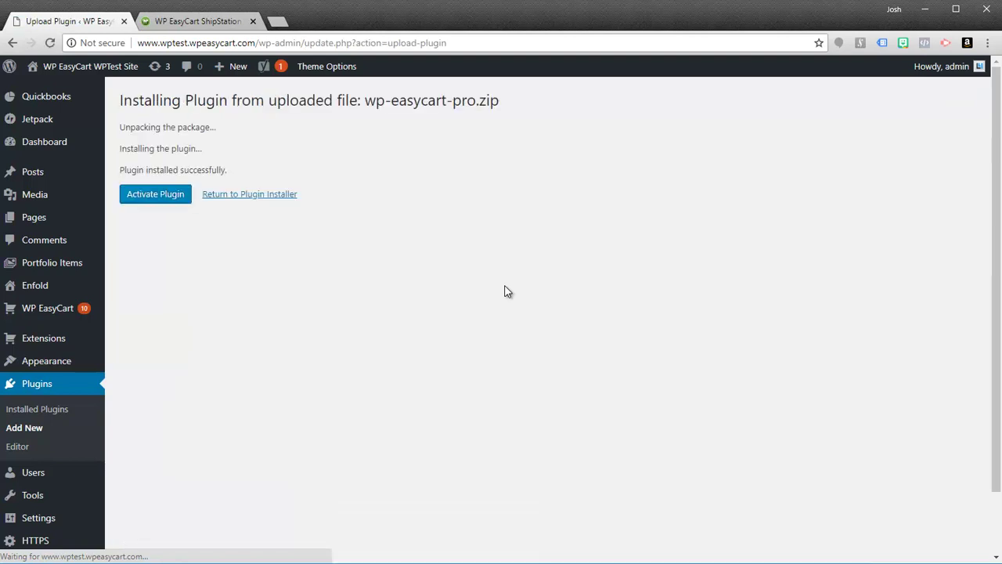
- Activate the installed PRO plugin and review the license information and deactivation options on the Registration page
{"action": "left_click", "coordinate": [165, 197]}
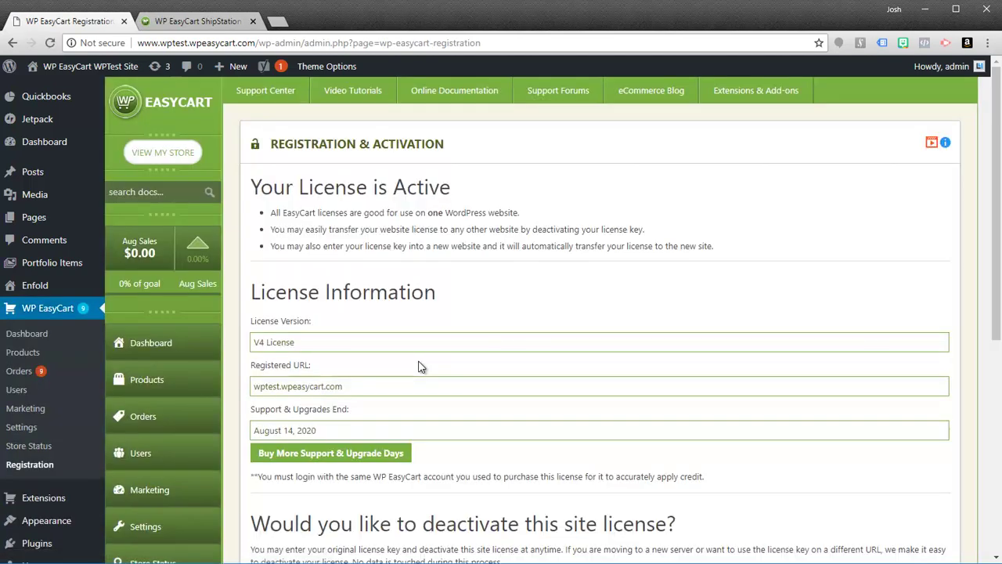
{"action": "scroll", "coordinate": [307, 315], "scroll_direction": "down", "scroll_amount": 2}
{"action": "scroll", "coordinate": [307, 314], "scroll_direction": "up", "scroll_amount": 2}
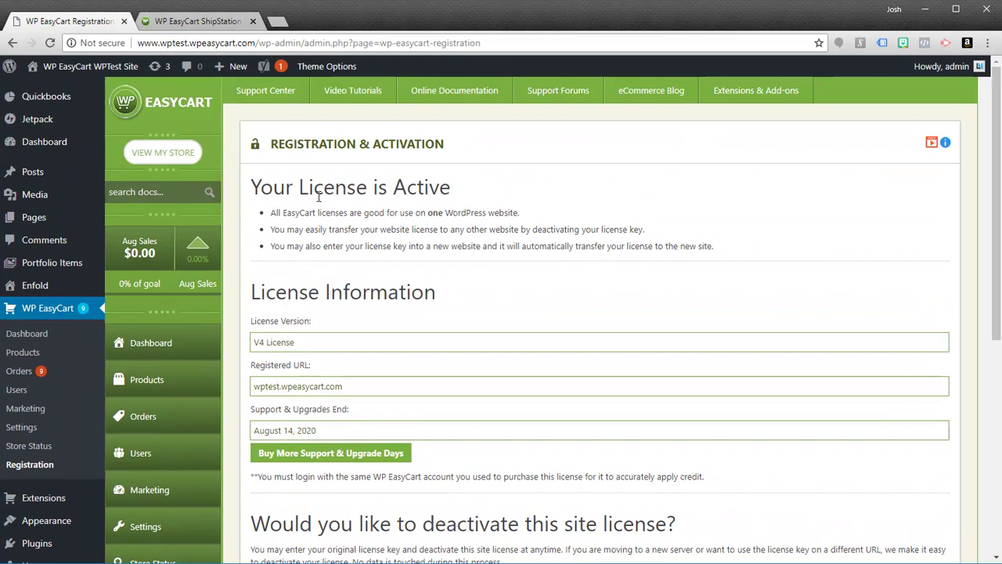
{"action": "scroll", "coordinate": [229, 441], "scroll_direction": "down", "scroll_amount": 5}
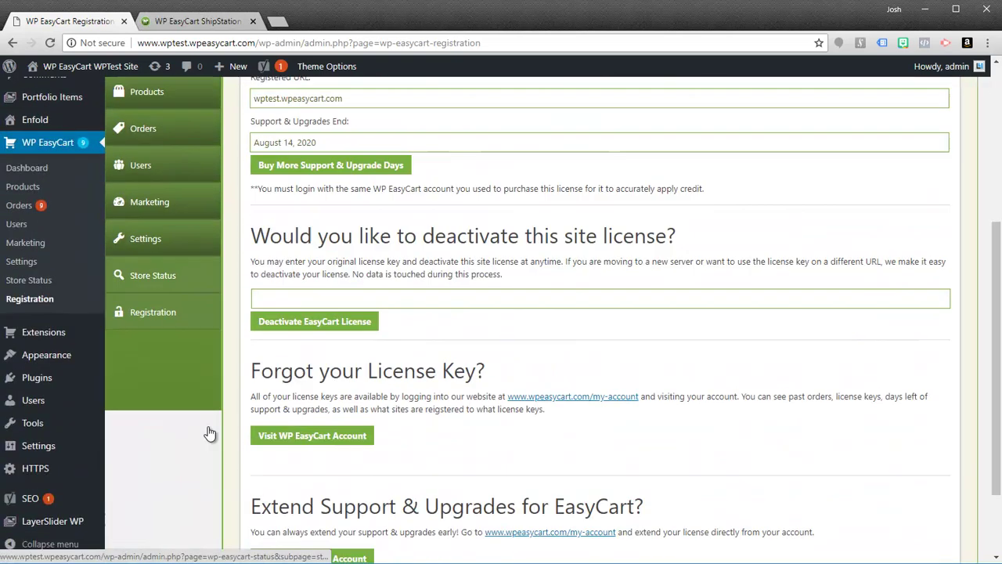
{"action": "scroll", "coordinate": [208, 426], "scroll_direction": "up", "scroll_amount": 4}
{"action": "scroll", "coordinate": [208, 425], "scroll_direction": "up", "scroll_amount": 1}
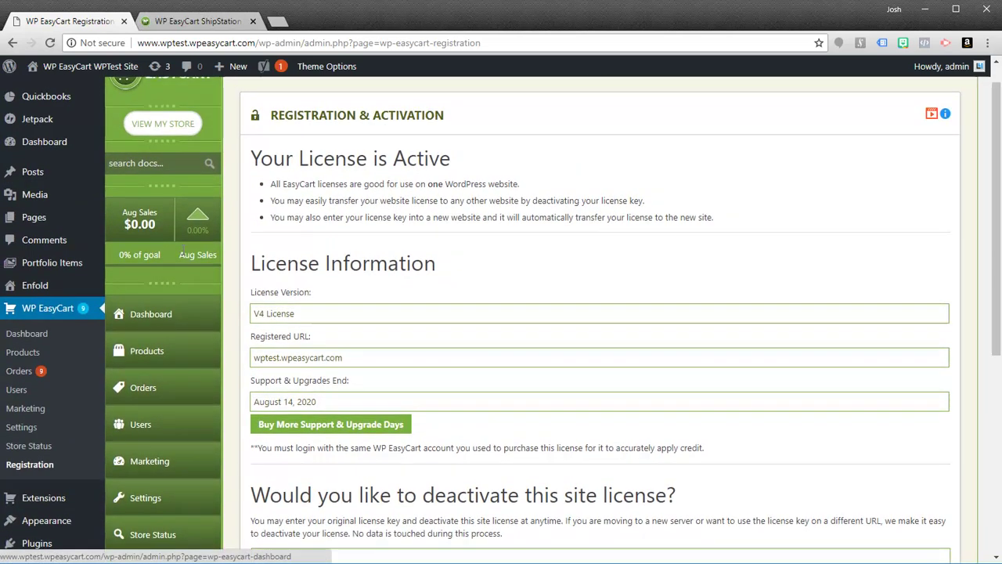
{"action": "scroll", "coordinate": [164, 362], "scroll_direction": "down", "scroll_amount": 1}
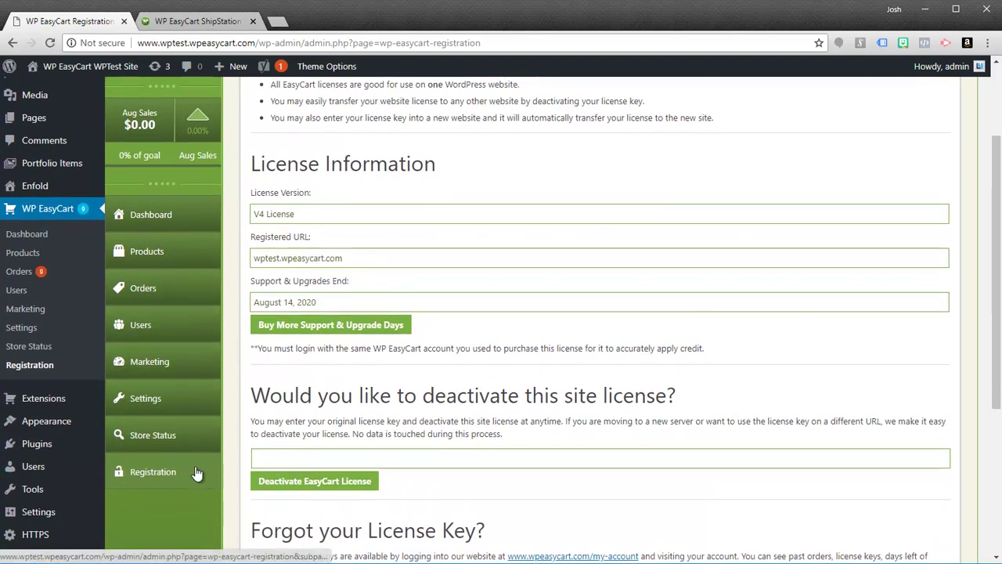
- Look through the Gift Cards, Coupons and Promotions pages of the store's Marketing section
{"action": "left_click", "coordinate": [155, 364]}
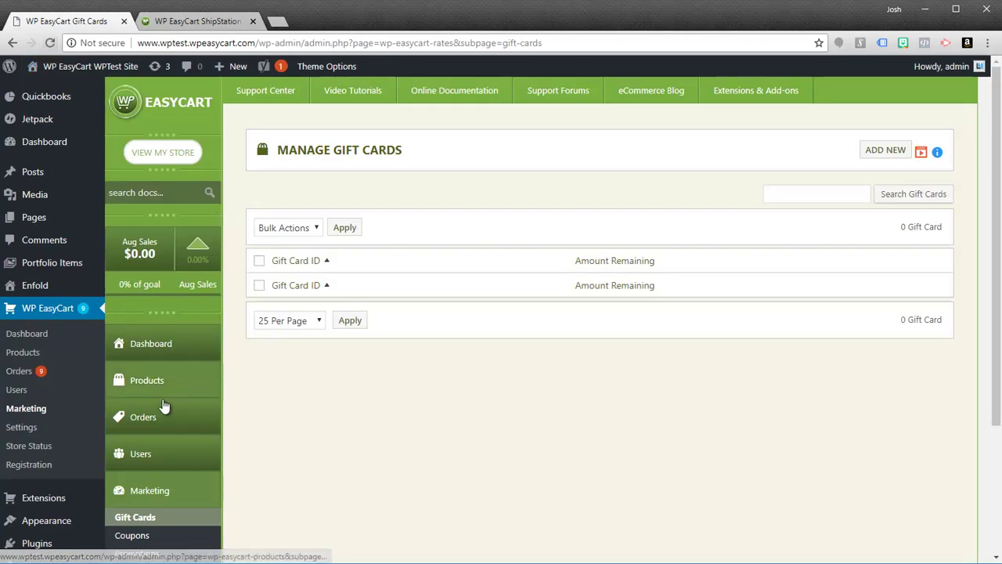
{"action": "scroll", "coordinate": [156, 450], "scroll_direction": "down", "scroll_amount": 1}
{"action": "left_click", "coordinate": [139, 450]}
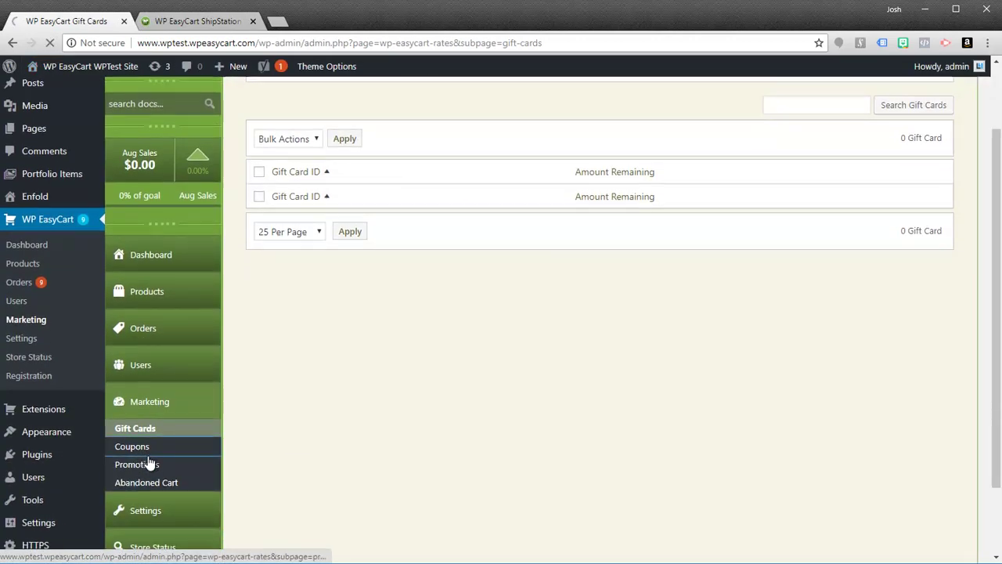
{"action": "scroll", "coordinate": [133, 470], "scroll_direction": "down", "scroll_amount": 2}
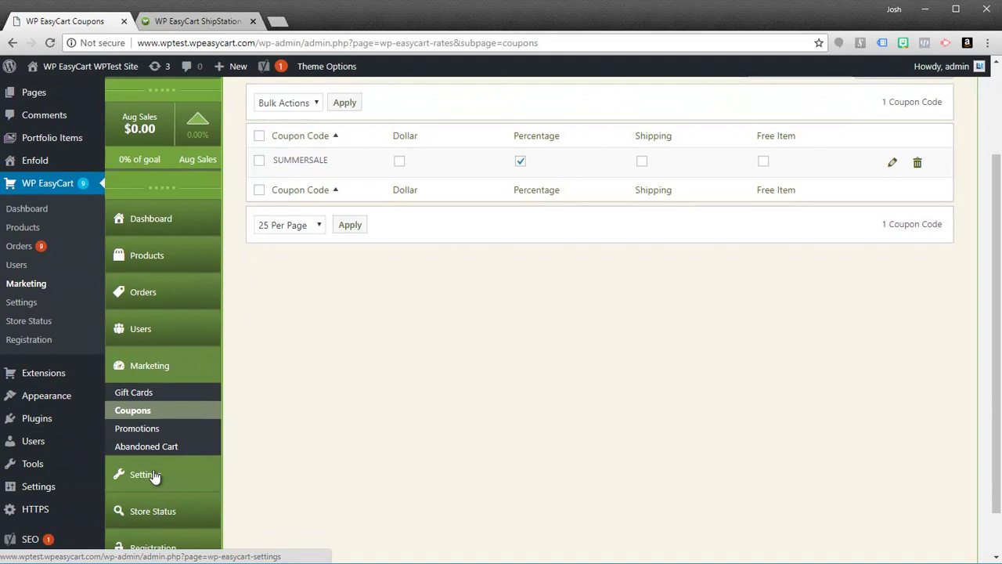
{"action": "left_click", "coordinate": [160, 420]}
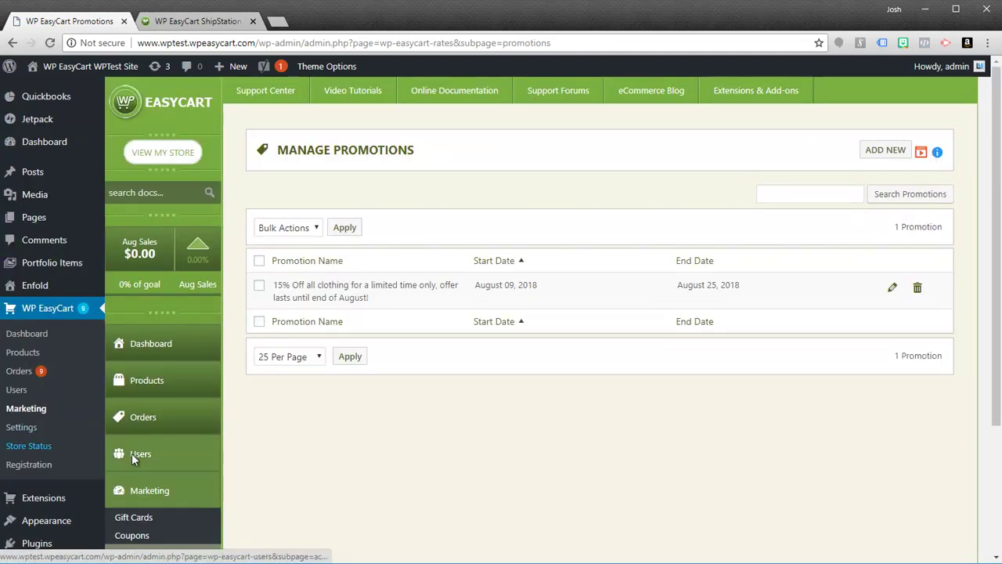
- Open the store's Payment settings and look through them as far as the Live Payment section
{"action": "scroll", "coordinate": [163, 490], "scroll_direction": "down", "scroll_amount": 2}
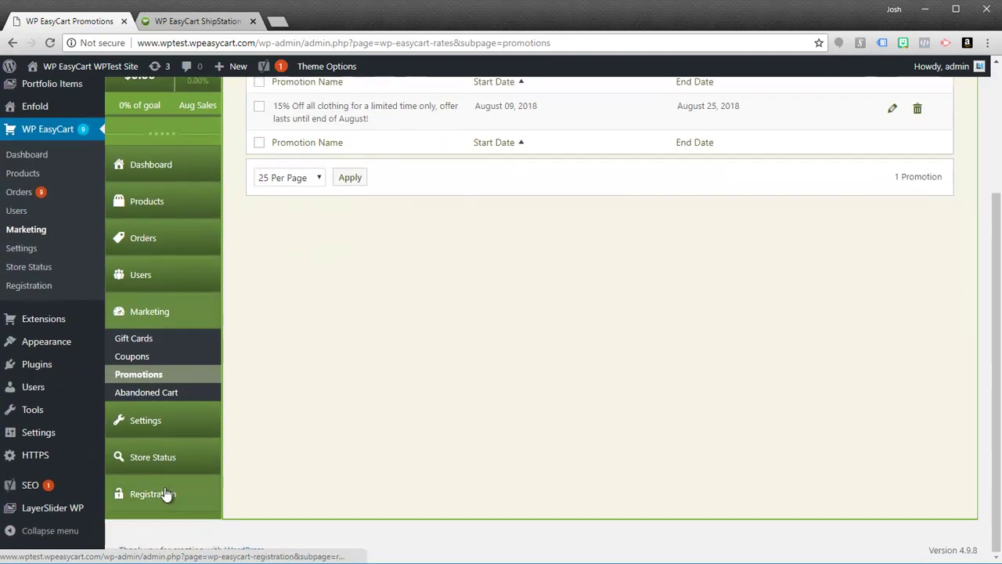
{"action": "left_click", "coordinate": [146, 427]}
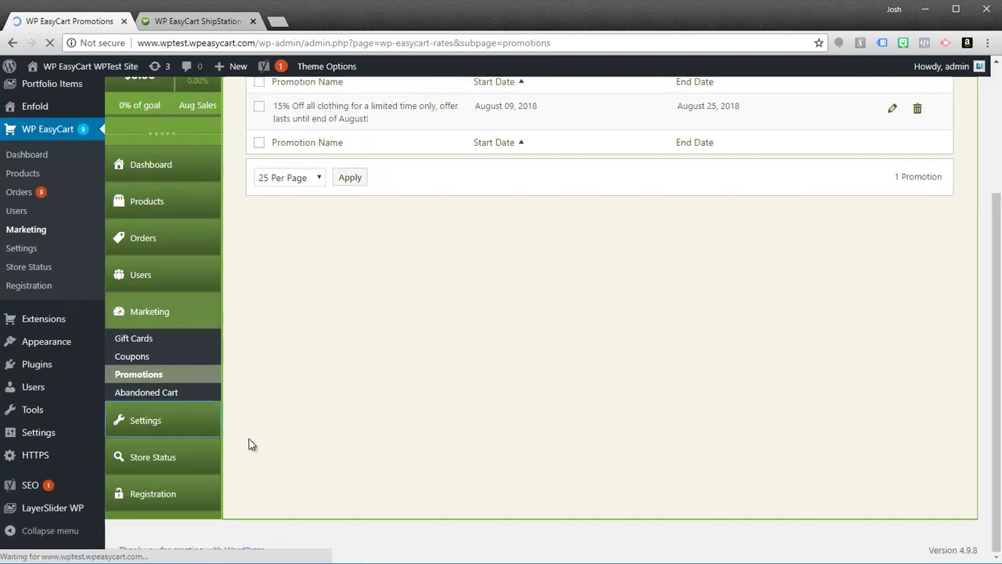
{"action": "scroll", "coordinate": [196, 450], "scroll_direction": "down", "scroll_amount": 3}
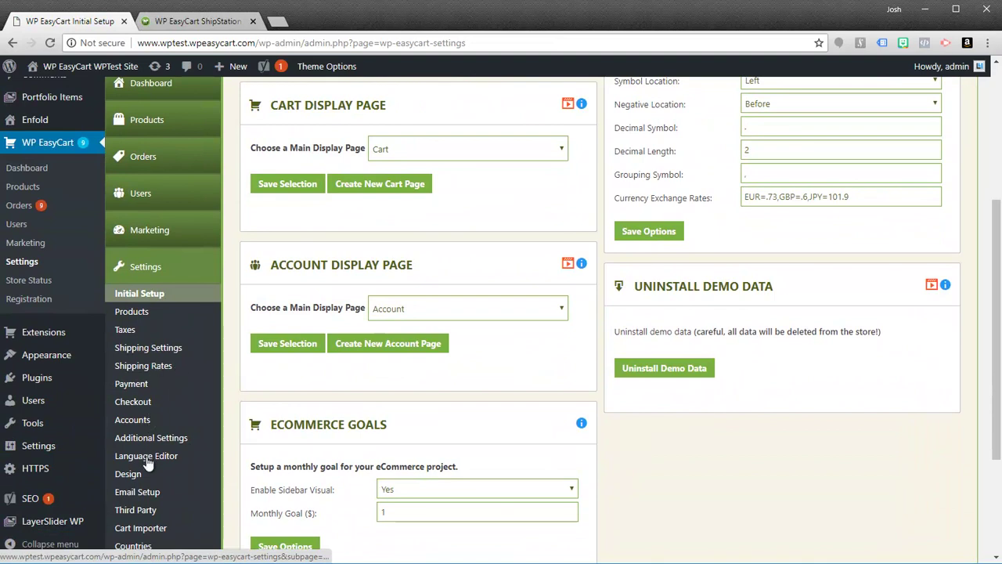
{"action": "left_click", "coordinate": [131, 385]}
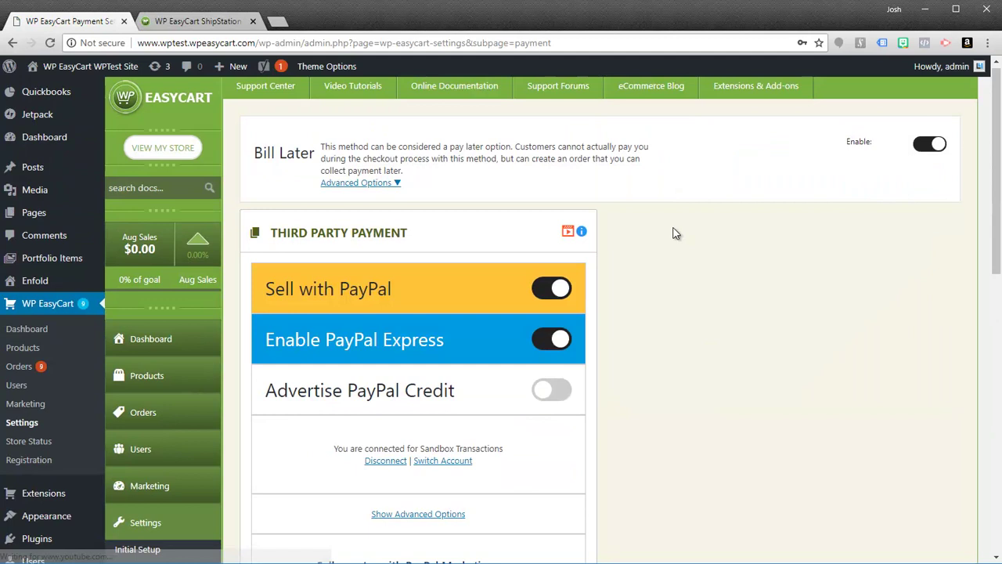
{"action": "scroll", "coordinate": [652, 229], "scroll_direction": "down", "scroll_amount": 3}
{"action": "scroll", "coordinate": [540, 314], "scroll_direction": "down", "scroll_amount": 6}
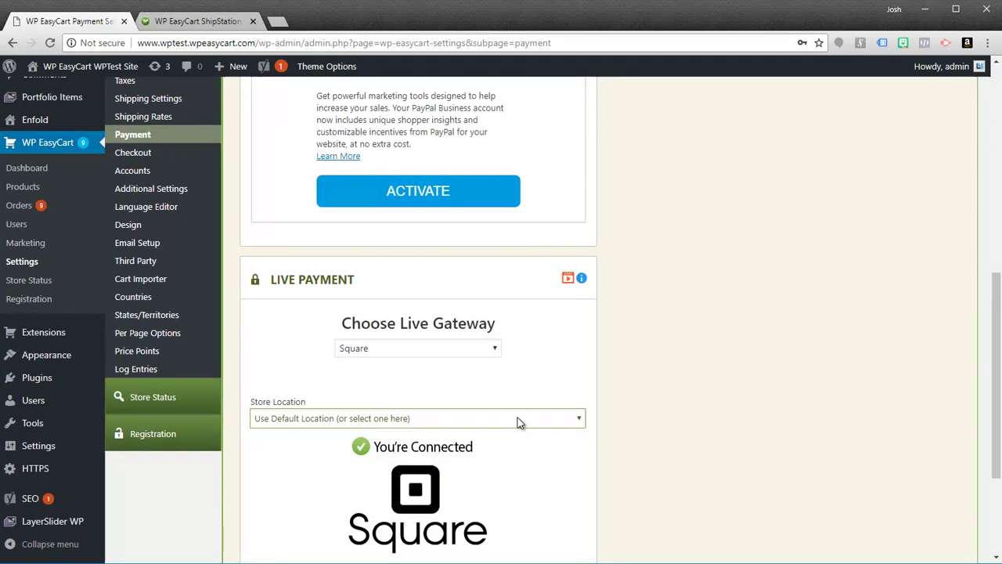
- Browse the full list of live payment gateways and close it without choosing a different one
{"action": "left_click", "coordinate": [496, 217]}
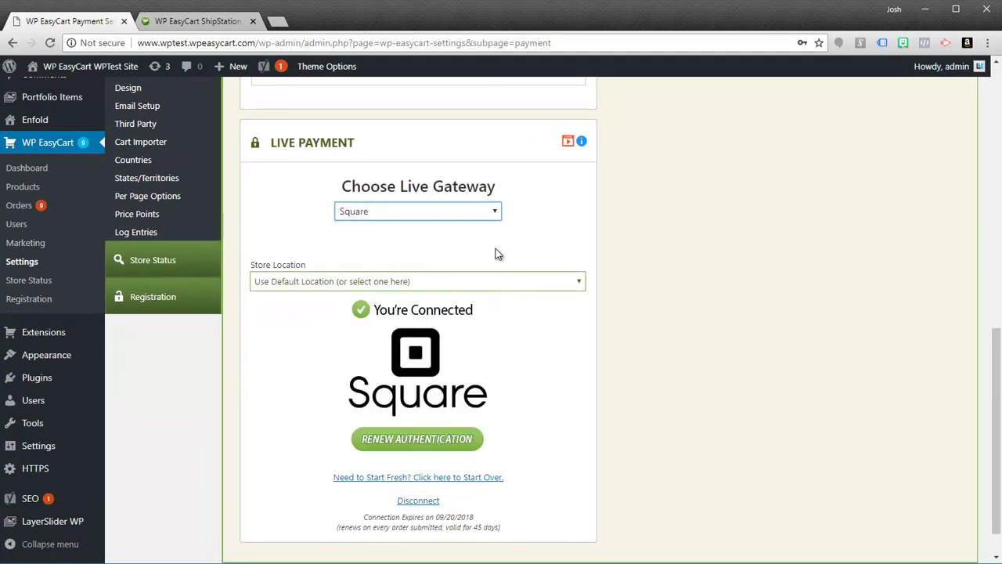
{"action": "left_click", "coordinate": [498, 213]}
{"action": "scroll", "coordinate": [494, 293], "scroll_direction": "up", "scroll_amount": 3}
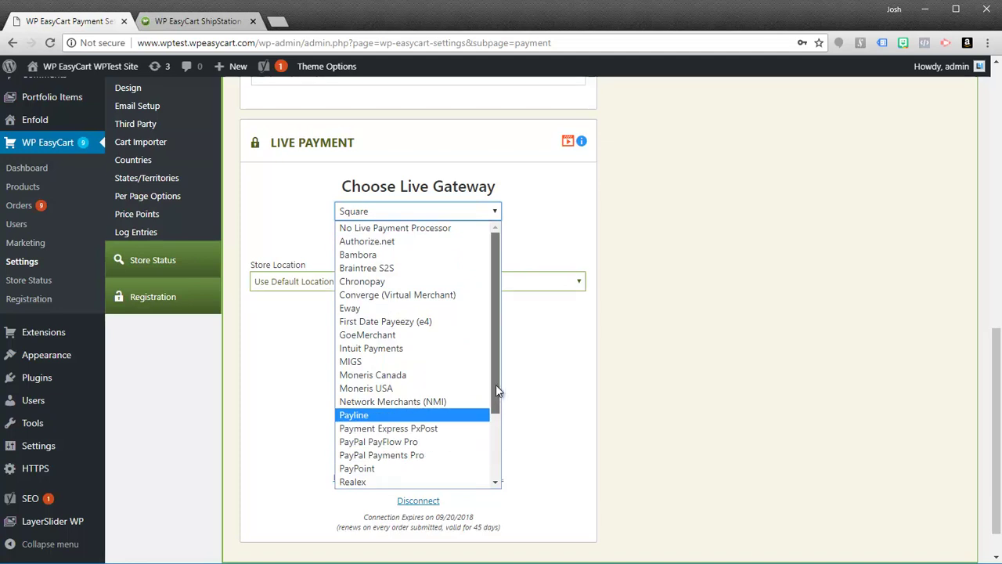
{"action": "left_click_drag", "start_coordinate": [497, 390], "coordinate": [501, 446]}
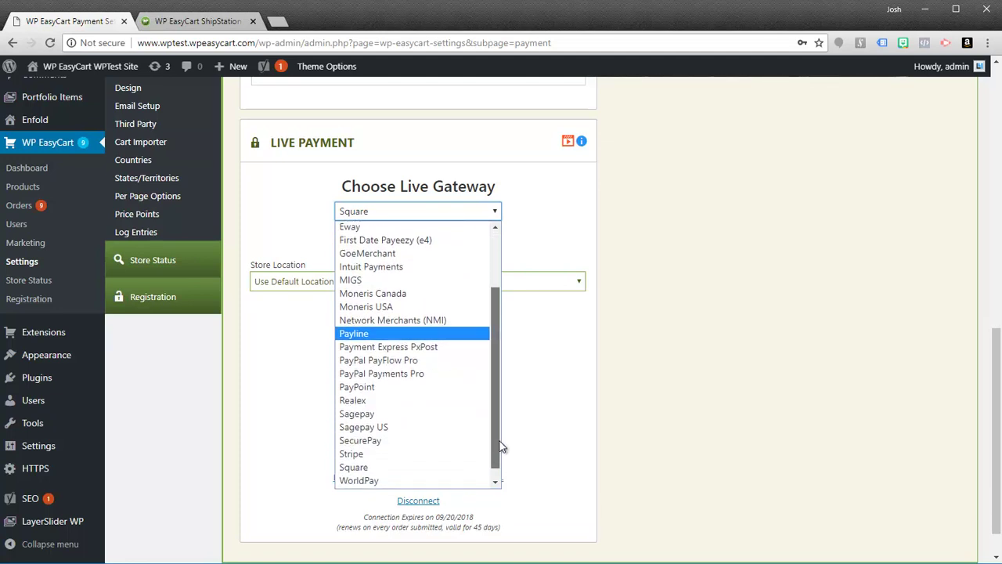
{"action": "left_click_drag", "start_coordinate": [496, 381], "coordinate": [498, 407]}
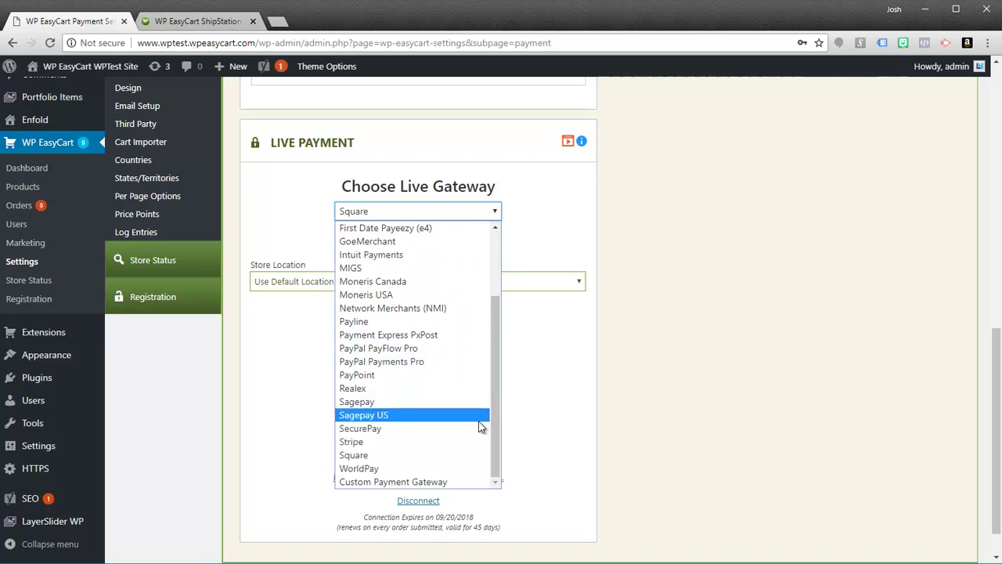
{"action": "left_click", "coordinate": [554, 376]}
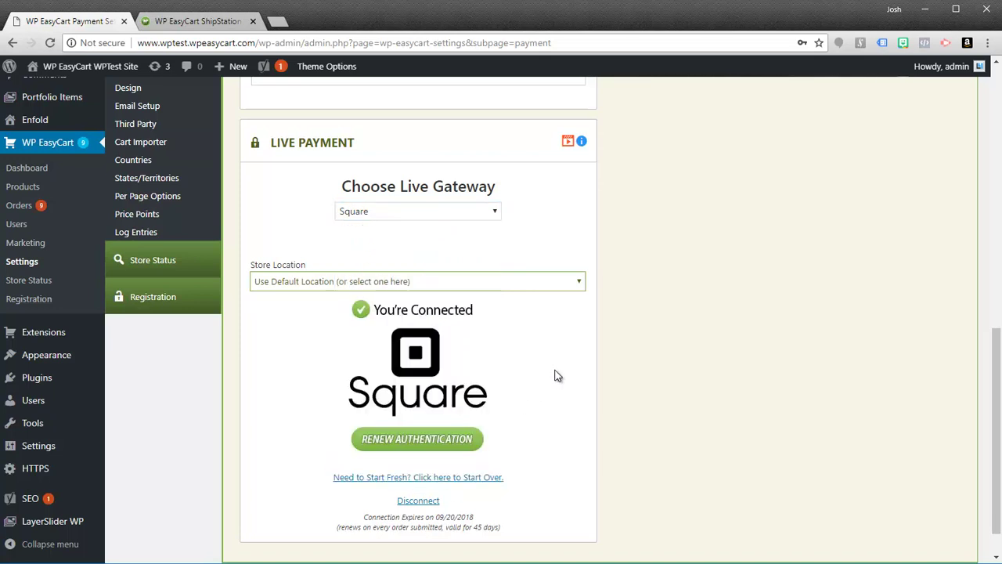
- Review the Live Payment, Third Party Payment and Bill Later sections of the Payment settings
{"action": "scroll", "coordinate": [446, 340], "scroll_direction": "up", "scroll_amount": 3}
{"action": "scroll", "coordinate": [446, 282], "scroll_direction": "down", "scroll_amount": 1}
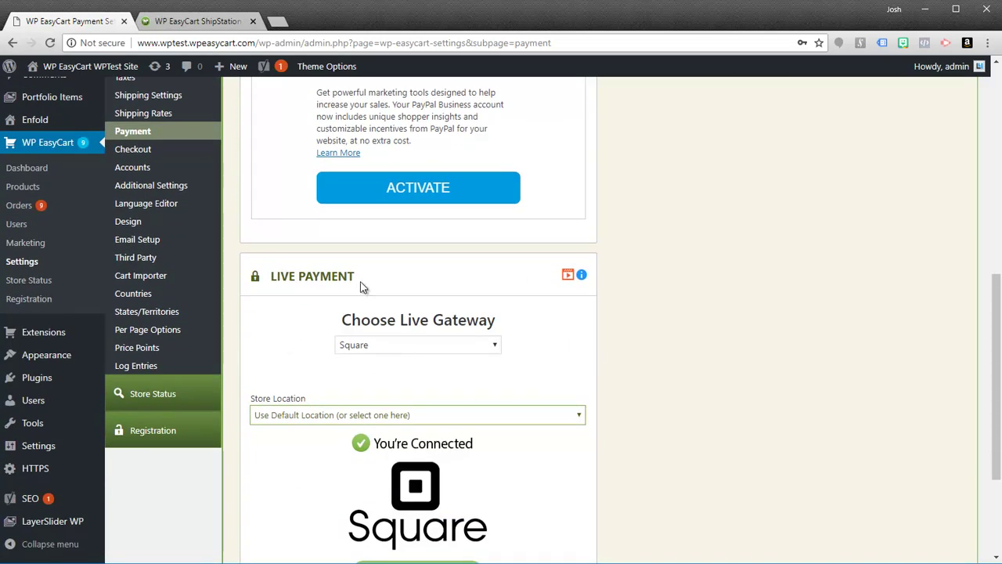
{"action": "scroll", "coordinate": [285, 327], "scroll_direction": "up", "scroll_amount": 3}
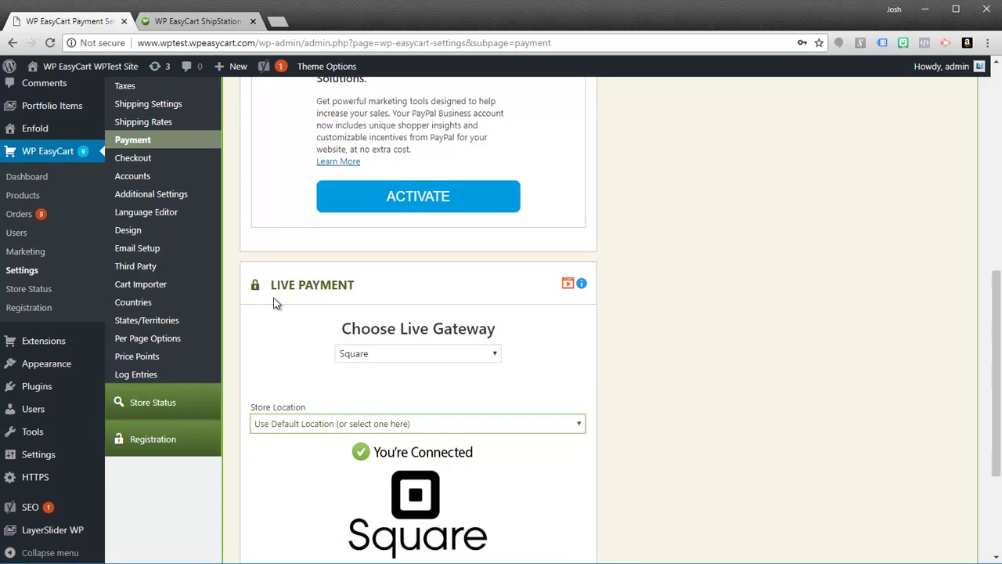
{"action": "scroll", "coordinate": [303, 344], "scroll_direction": "down", "scroll_amount": 4}
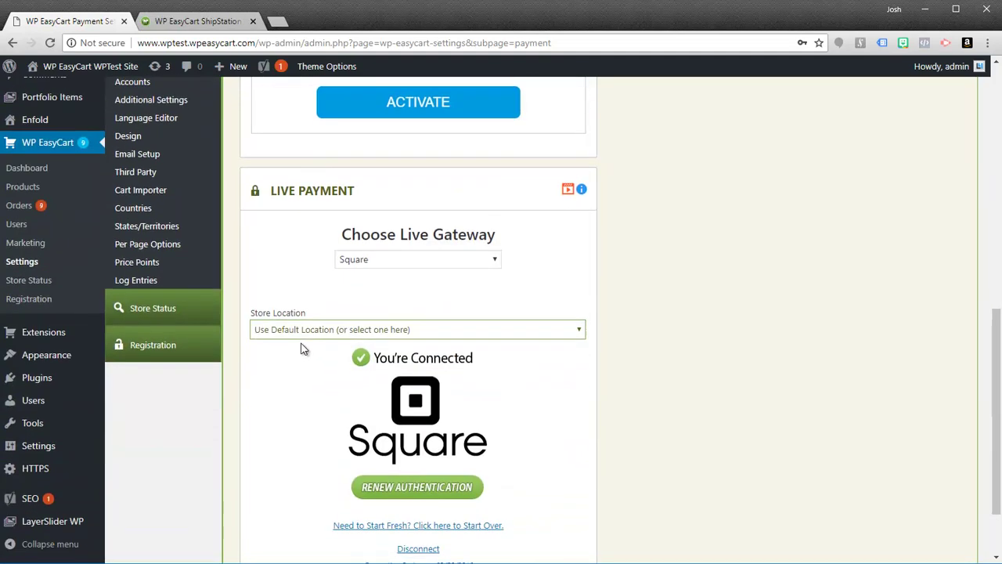
{"action": "scroll", "coordinate": [300, 346], "scroll_direction": "up", "scroll_amount": 5}
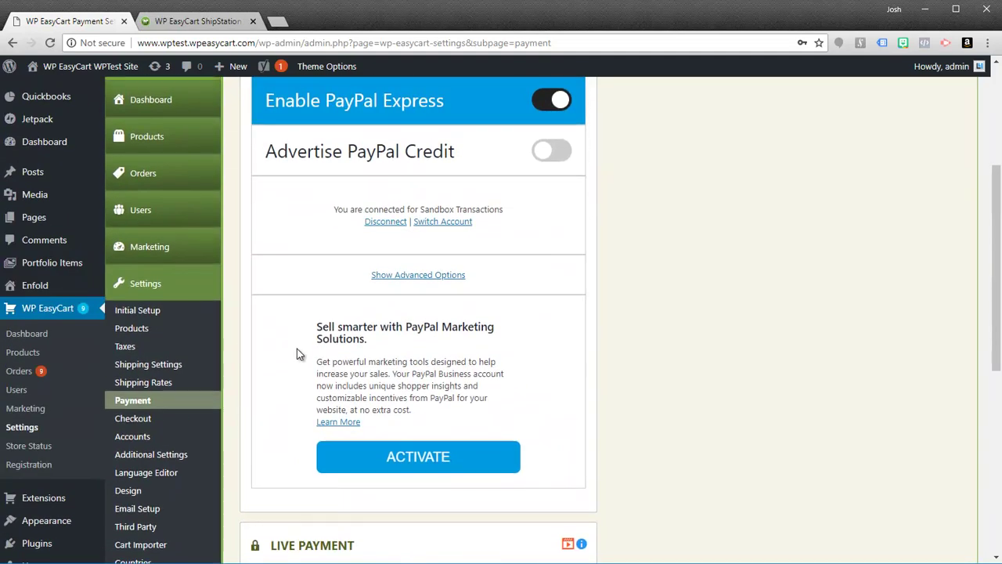
{"action": "scroll", "coordinate": [287, 347], "scroll_direction": "up", "scroll_amount": 4}
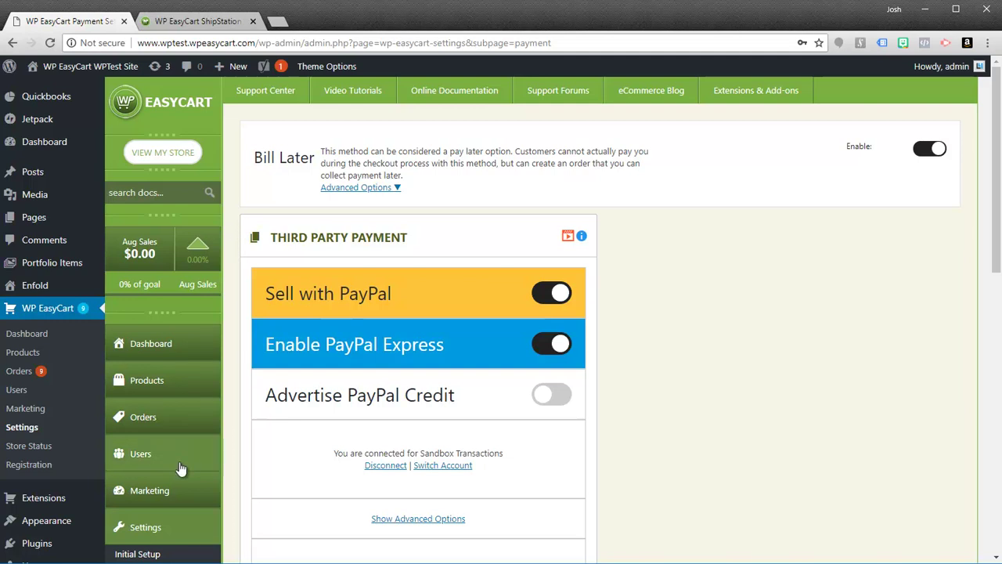
- Open the Denim Coat product for editing and expand its Option Sets section
{"action": "left_click", "coordinate": [144, 386]}
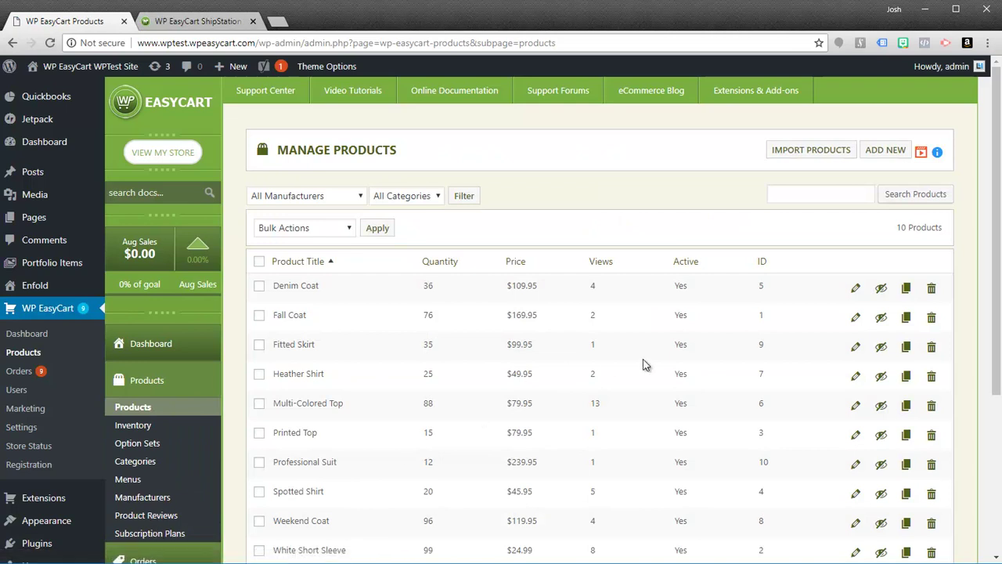
{"action": "left_click", "coordinate": [855, 291]}
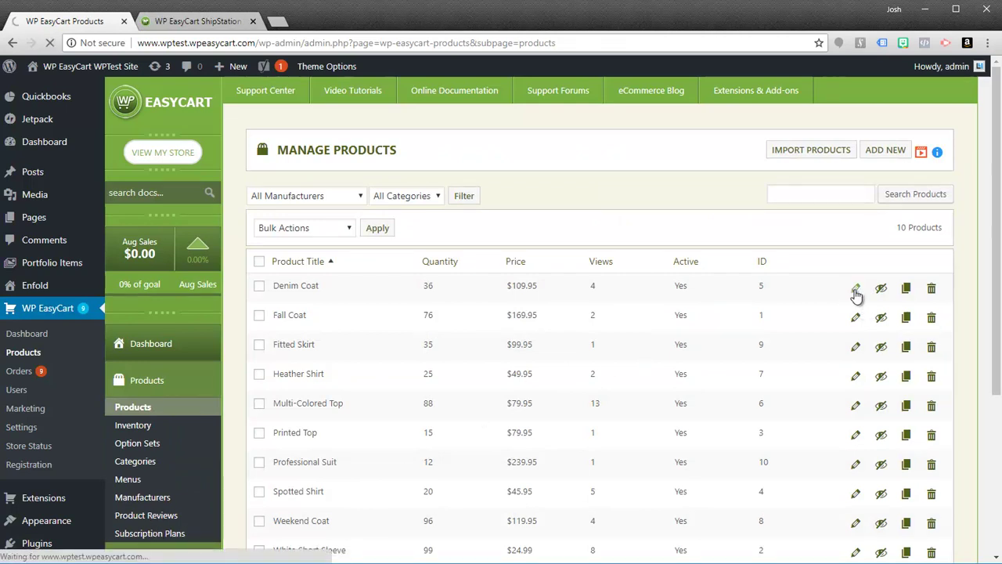
{"action": "scroll", "coordinate": [866, 281], "scroll_direction": "down", "scroll_amount": 8}
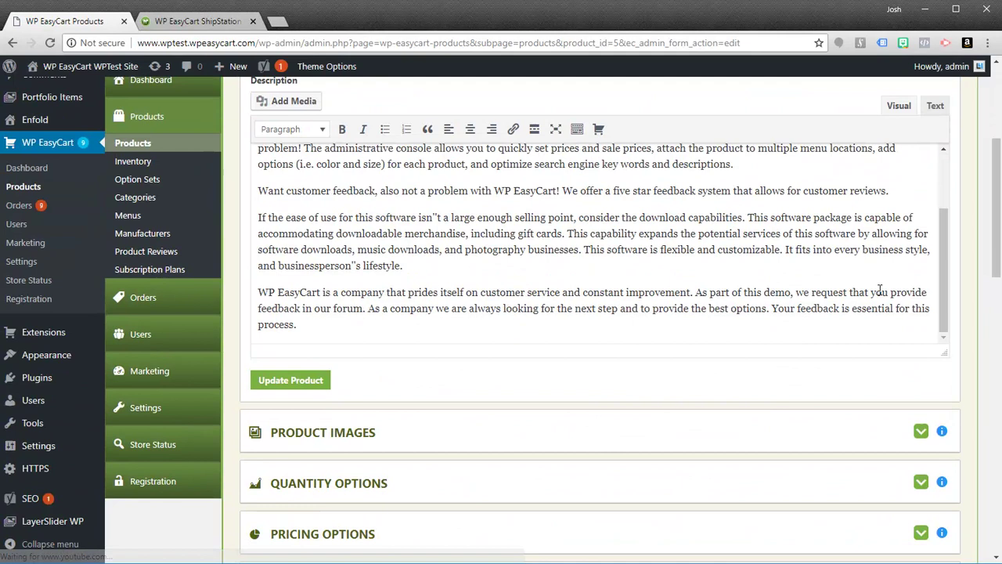
{"action": "scroll", "coordinate": [872, 443], "scroll_direction": "down", "scroll_amount": 3}
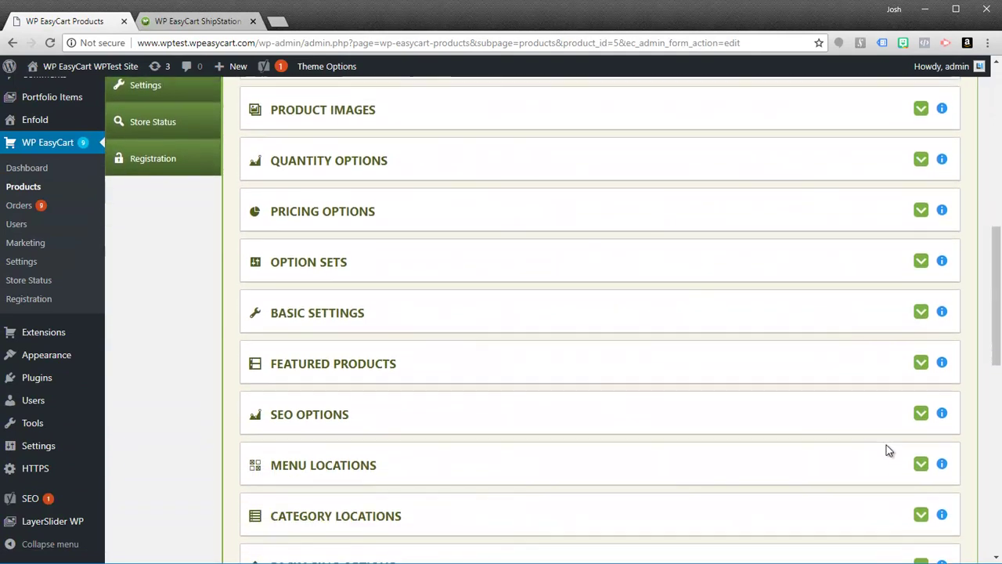
{"action": "scroll", "coordinate": [914, 391], "scroll_direction": "down", "scroll_amount": 2}
{"action": "scroll", "coordinate": [906, 212], "scroll_direction": "up", "scroll_amount": 1}
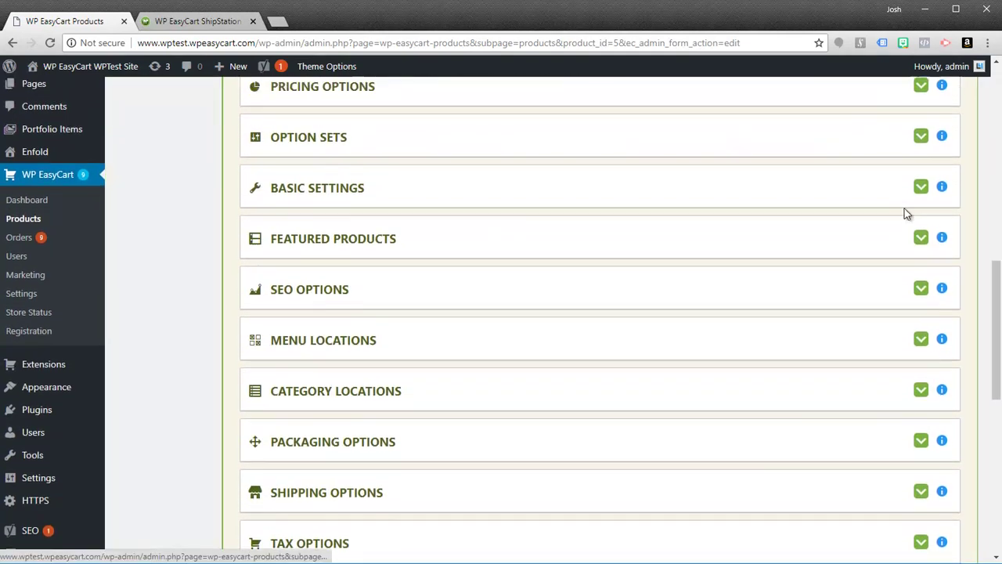
{"action": "left_click", "coordinate": [920, 174]}
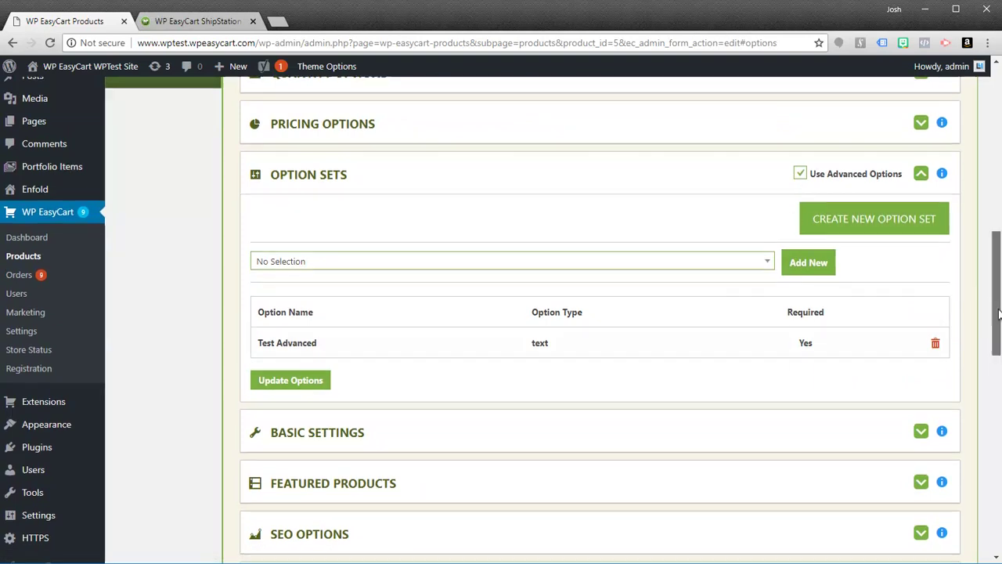
- Inspect the product's DecoNetwork, Subscription and Download options sections, collapsing each one again
{"action": "left_click_drag", "start_coordinate": [998, 314], "coordinate": [975, 533]}
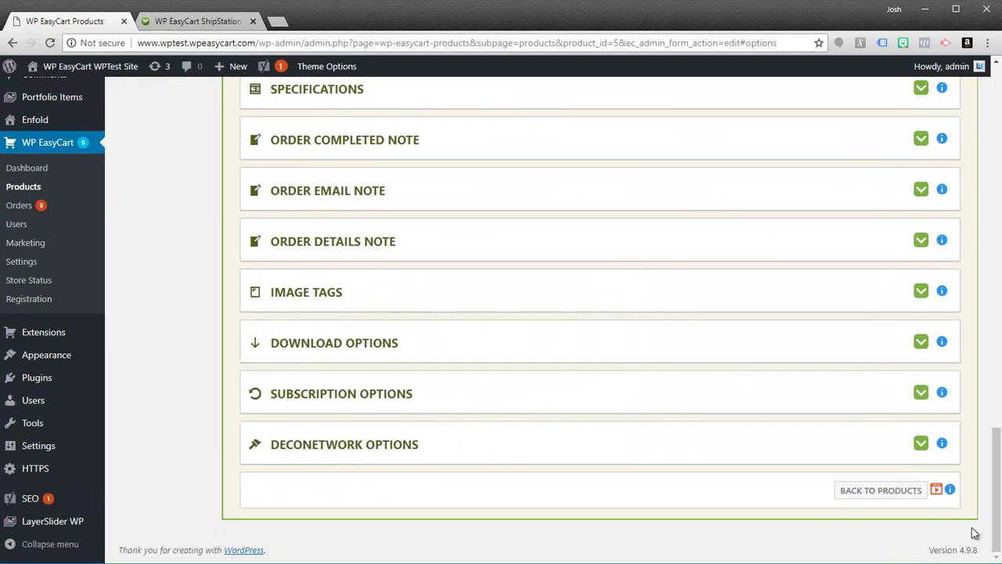
{"action": "left_click", "coordinate": [922, 444]}
{"action": "left_click", "coordinate": [923, 445]}
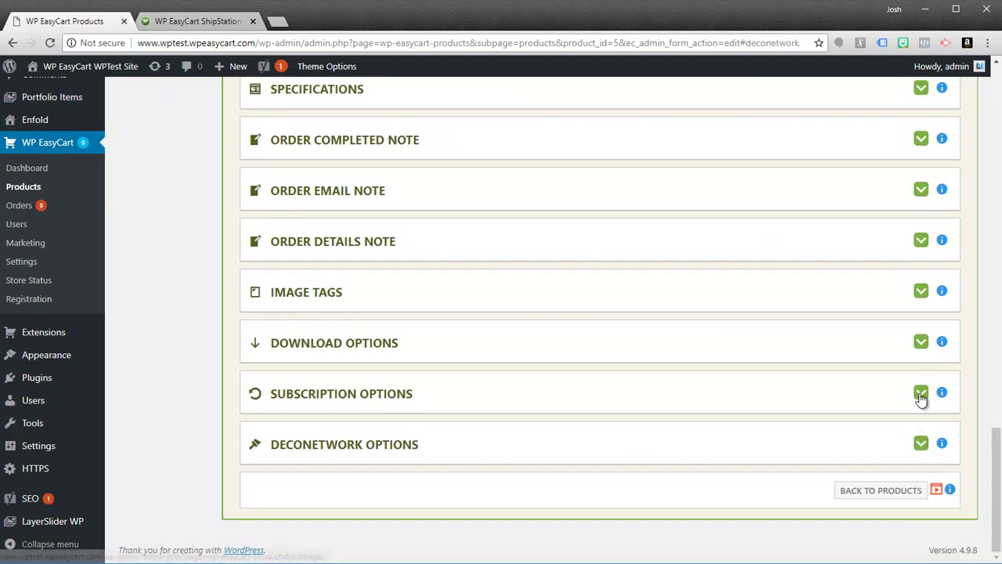
{"action": "left_click", "coordinate": [921, 393]}
{"action": "left_click", "coordinate": [921, 393]}
{"action": "left_click", "coordinate": [922, 345]}
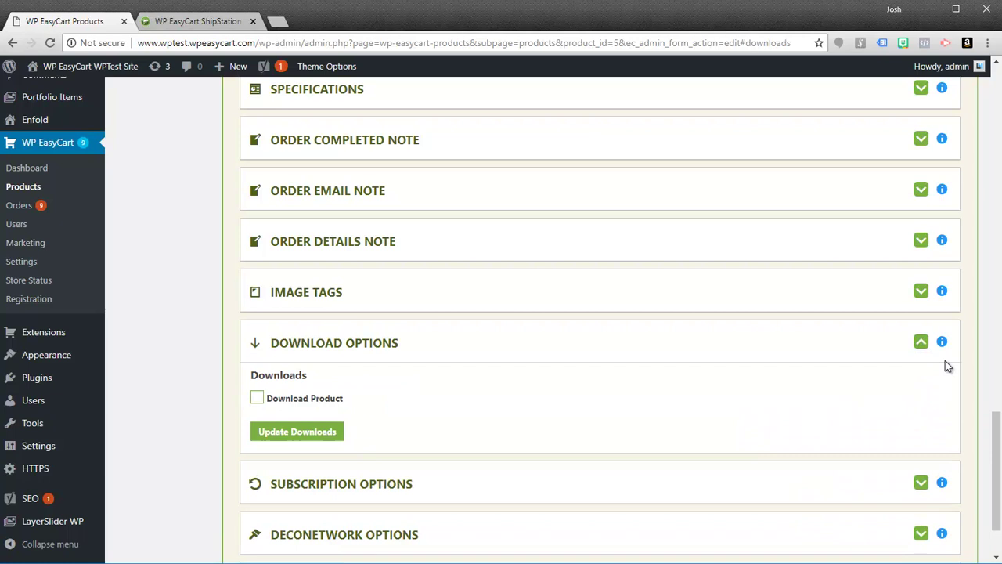
{"action": "left_click", "coordinate": [921, 345]}
- Return to the Denim Coat's main product details and review its basic fields and description
{"action": "left_click_drag", "start_coordinate": [993, 470], "coordinate": [994, 118]}
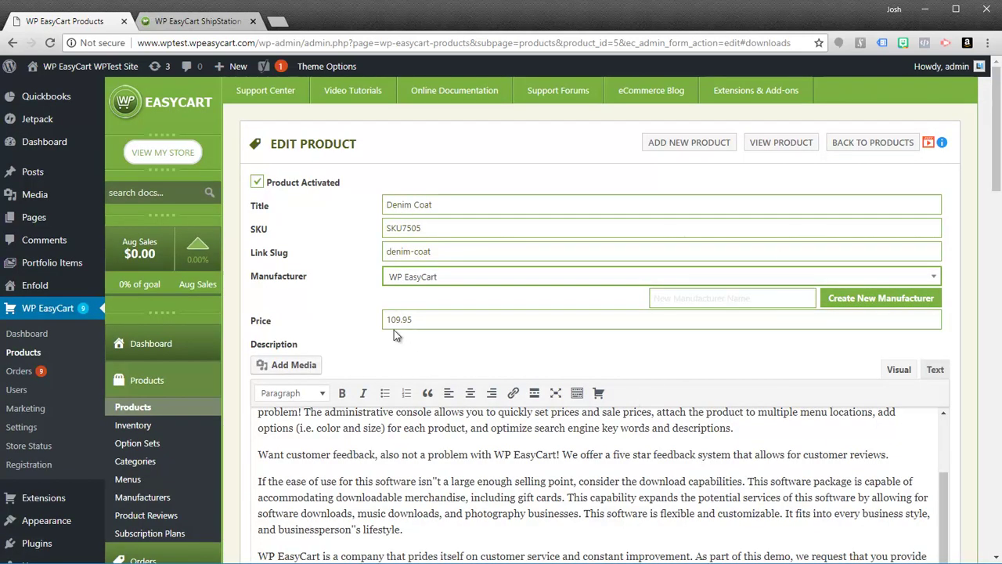
{"action": "scroll", "coordinate": [393, 329], "scroll_direction": "down", "scroll_amount": 3}
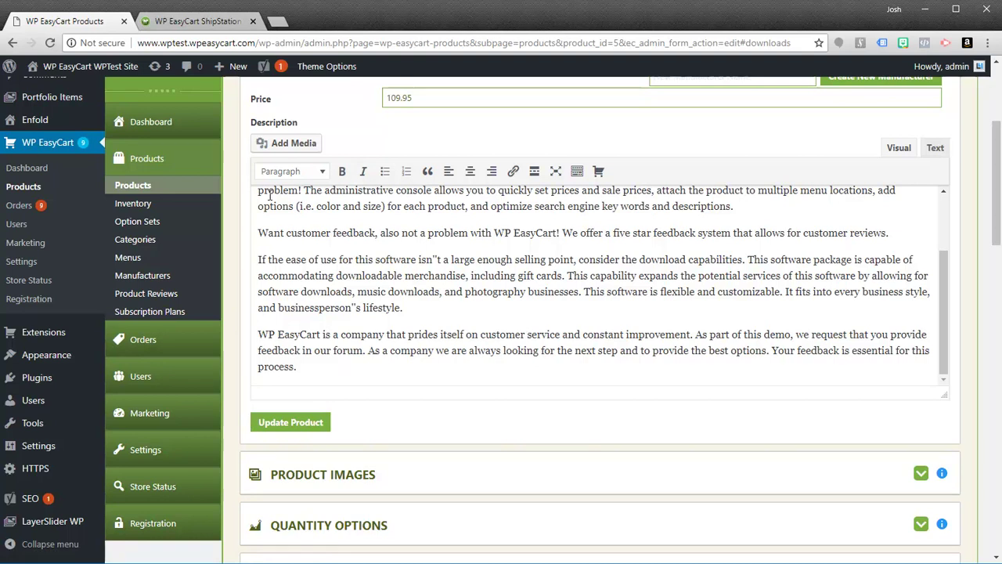
- Open the wpeasycart.com premium members page in a new browser tab and review the EasyCart External Apps downloads
{"action": "scroll", "coordinate": [247, 184], "scroll_direction": "up", "scroll_amount": 3}
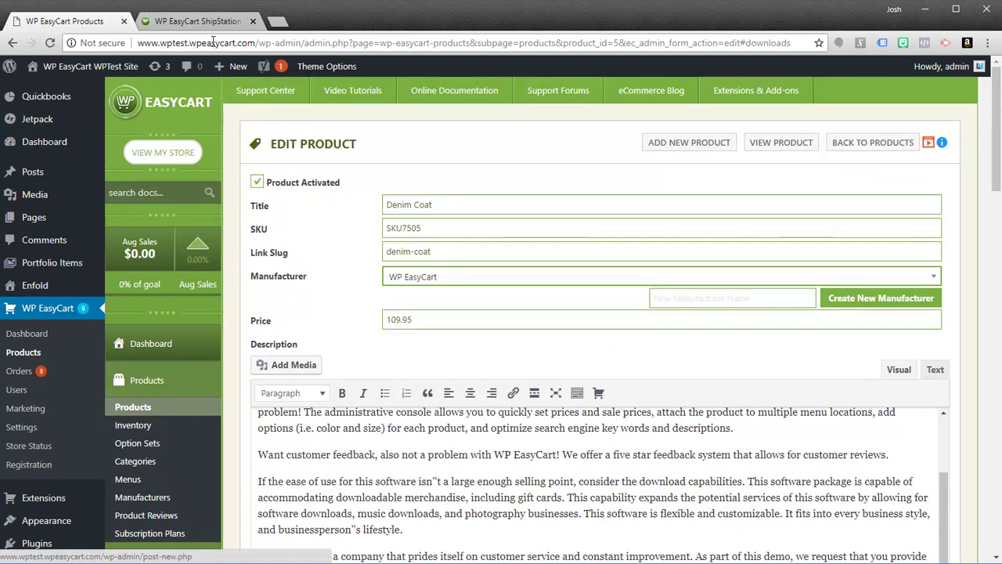
{"action": "left_click", "coordinate": [278, 26]}
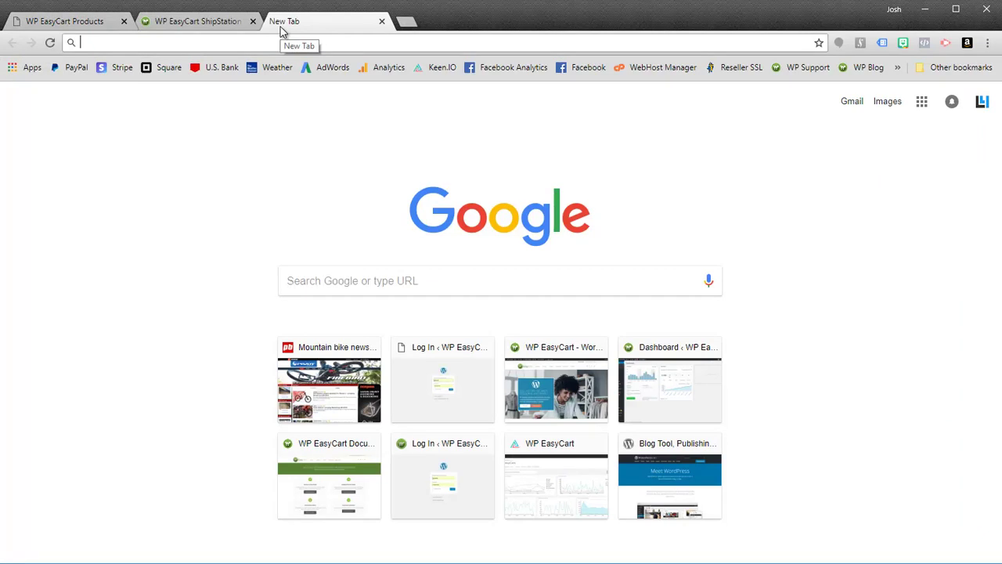
{"action": "type", "text": "wpeasy"}
{"action": "key", "text": "Return"}
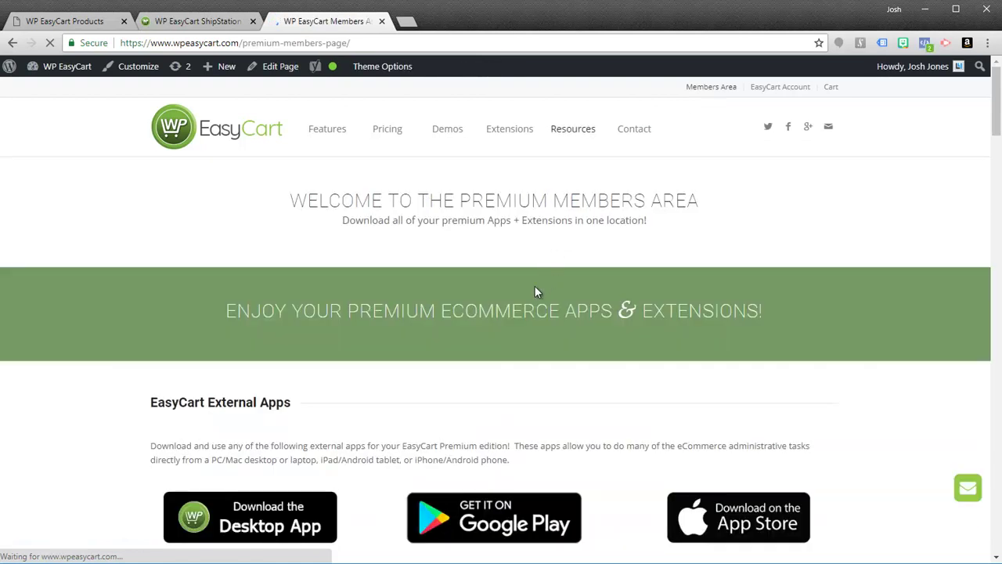
{"action": "scroll", "coordinate": [475, 277], "scroll_direction": "down", "scroll_amount": 3}
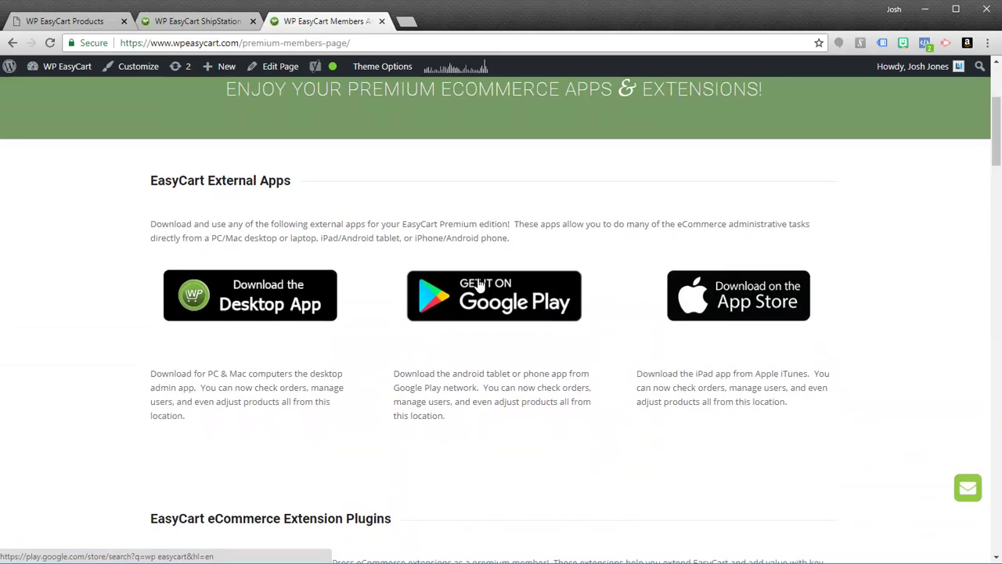
{"action": "scroll", "coordinate": [200, 201], "scroll_direction": "down", "scroll_amount": 1}
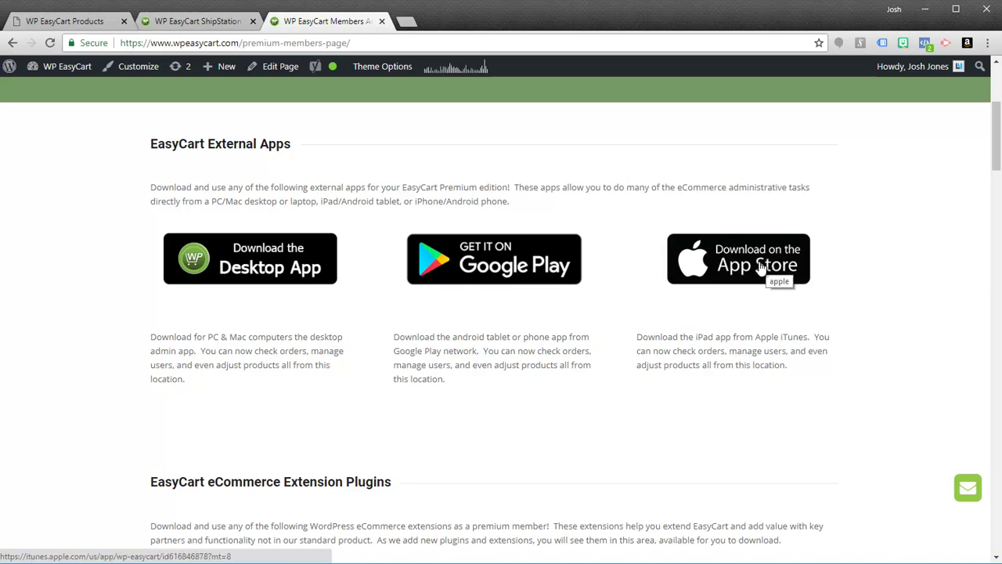
- Look through the EasyCart eCommerce Extension Plugins on the members page, from ShipStation to AffiliateWP Product Rates, and return to the page's beginning
{"action": "scroll", "coordinate": [728, 274], "scroll_direction": "down", "scroll_amount": 3}
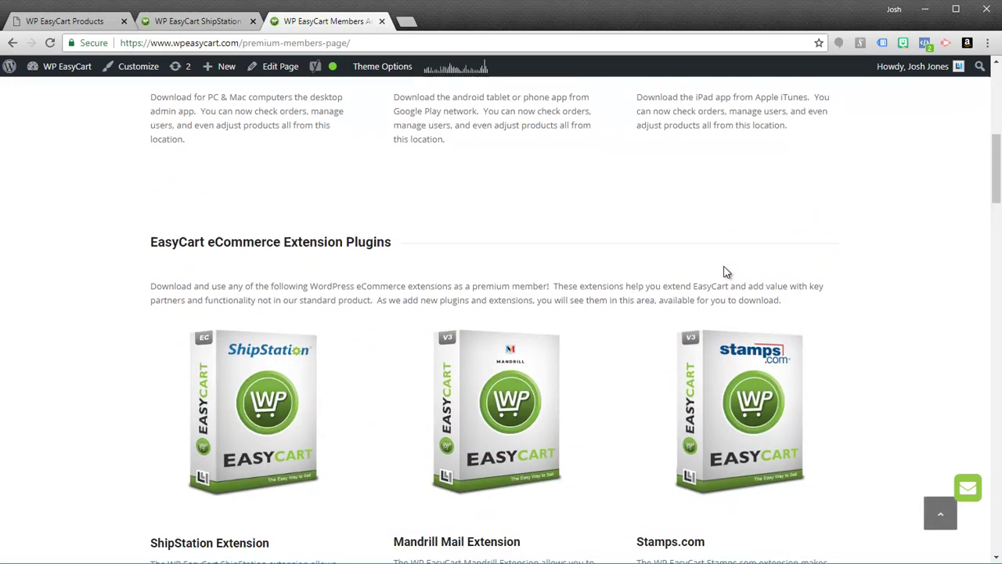
{"action": "scroll", "coordinate": [716, 256], "scroll_direction": "down", "scroll_amount": 2}
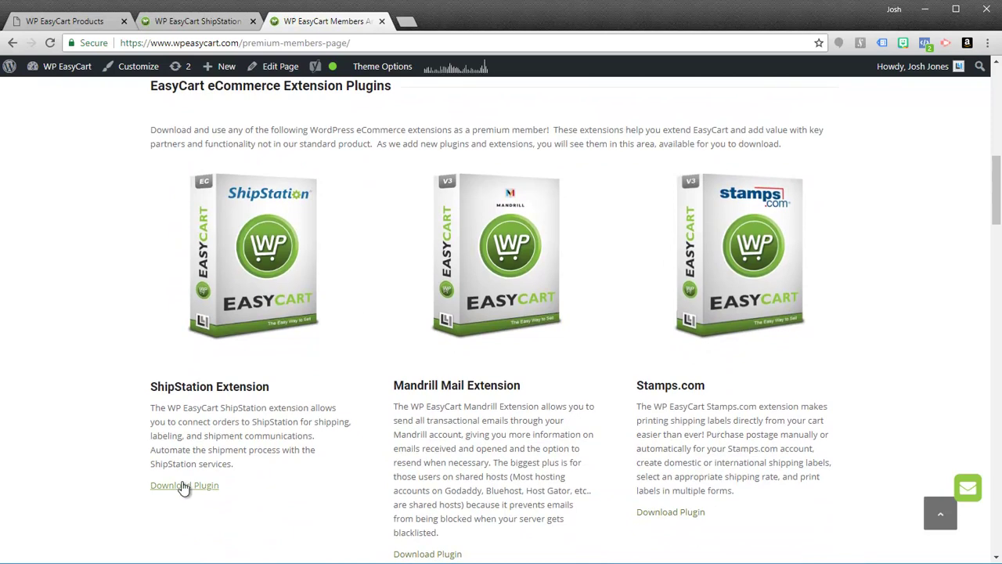
{"action": "scroll", "coordinate": [465, 366], "scroll_direction": "down", "scroll_amount": 1}
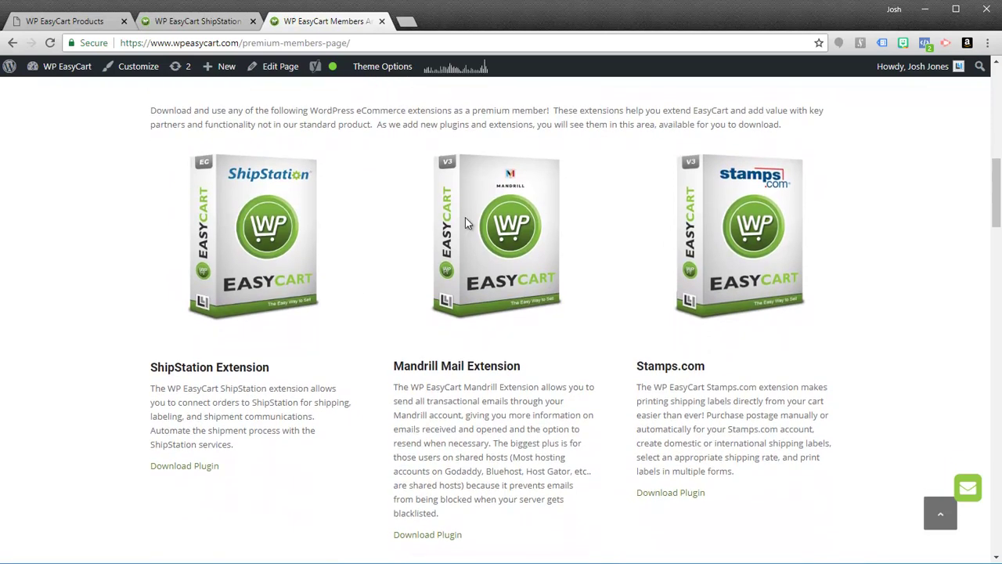
{"action": "scroll", "coordinate": [731, 253], "scroll_direction": "down", "scroll_amount": 4}
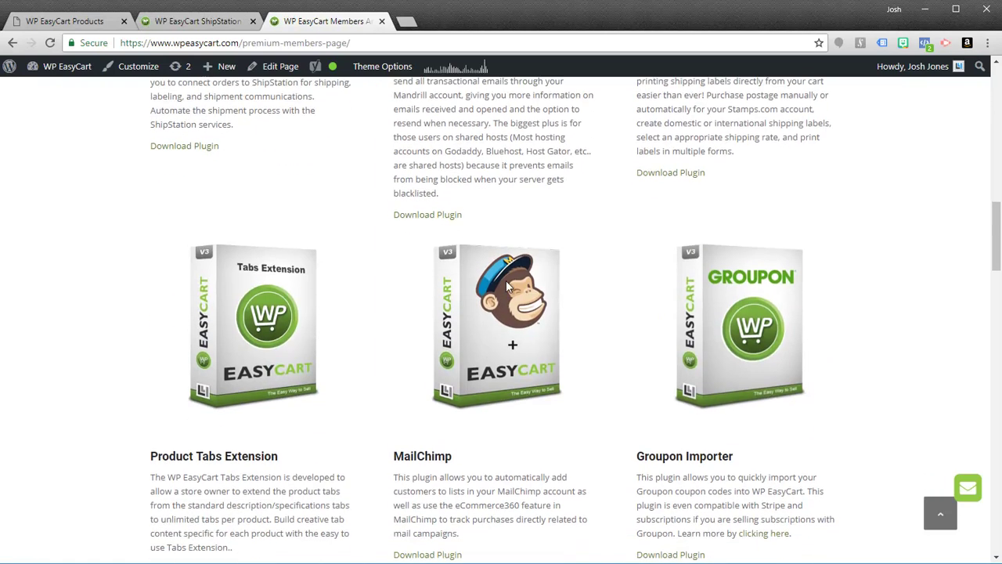
{"action": "scroll", "coordinate": [637, 357], "scroll_direction": "down", "scroll_amount": 2}
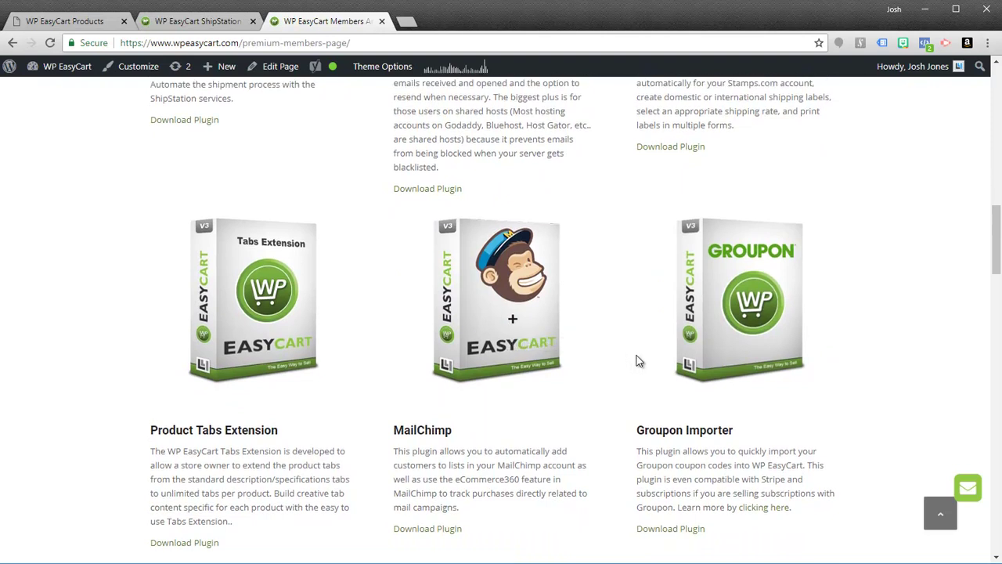
{"action": "scroll", "coordinate": [626, 380], "scroll_direction": "down", "scroll_amount": 3}
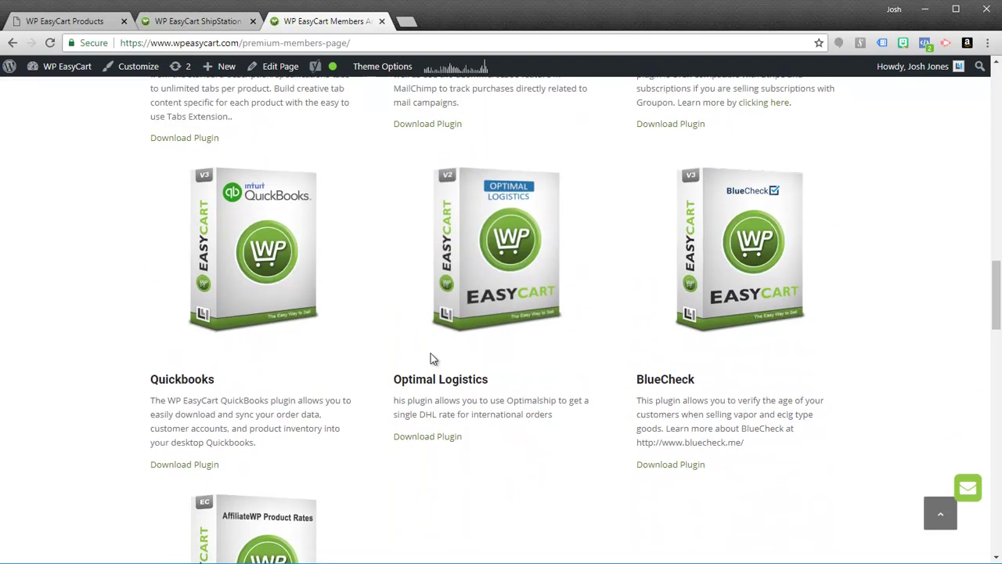
{"action": "scroll", "coordinate": [777, 289], "scroll_direction": "down", "scroll_amount": 2}
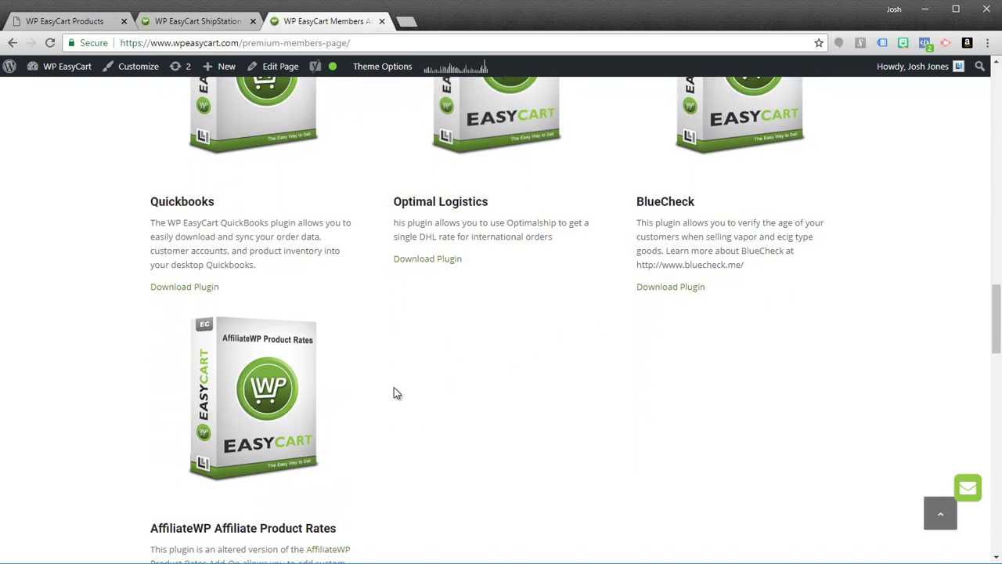
{"action": "scroll", "coordinate": [399, 336], "scroll_direction": "down", "scroll_amount": 1}
{"action": "scroll", "coordinate": [401, 336], "scroll_direction": "up", "scroll_amount": 3}
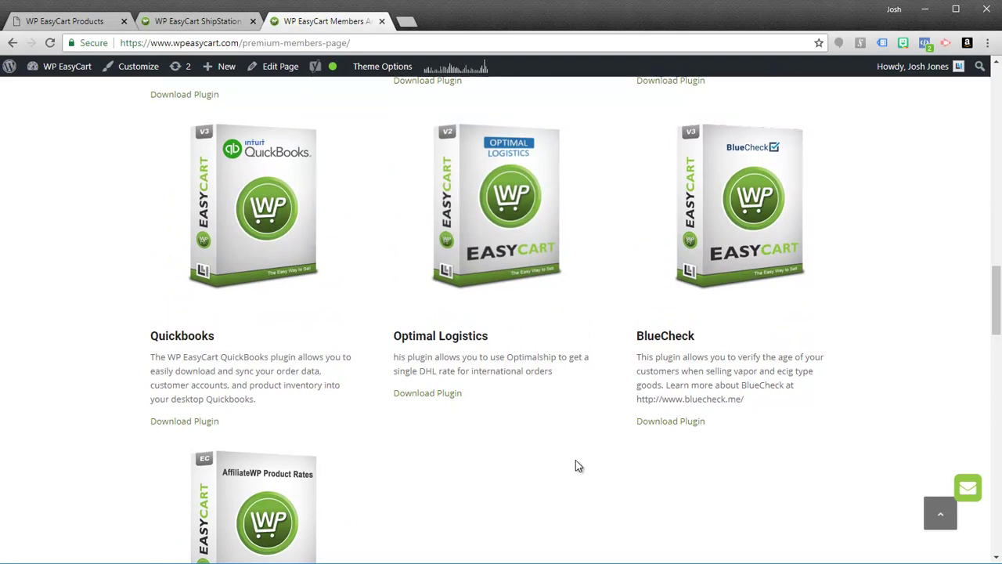
{"action": "scroll", "coordinate": [575, 459], "scroll_direction": "up", "scroll_amount": 8}
{"action": "scroll", "coordinate": [575, 459], "scroll_direction": "up", "scroll_amount": 8}
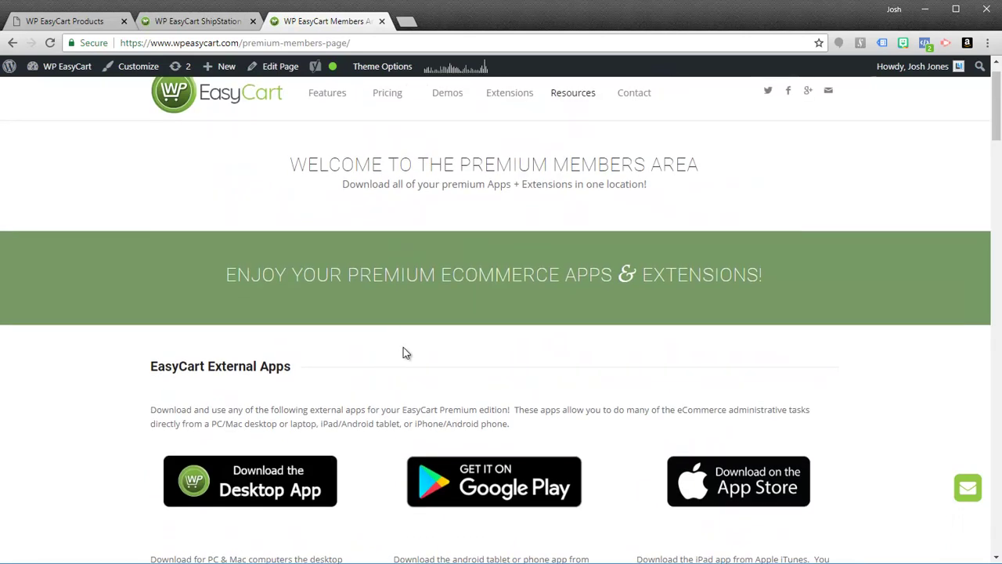
{"action": "scroll", "coordinate": [371, 271], "scroll_direction": "up", "scroll_amount": 1}
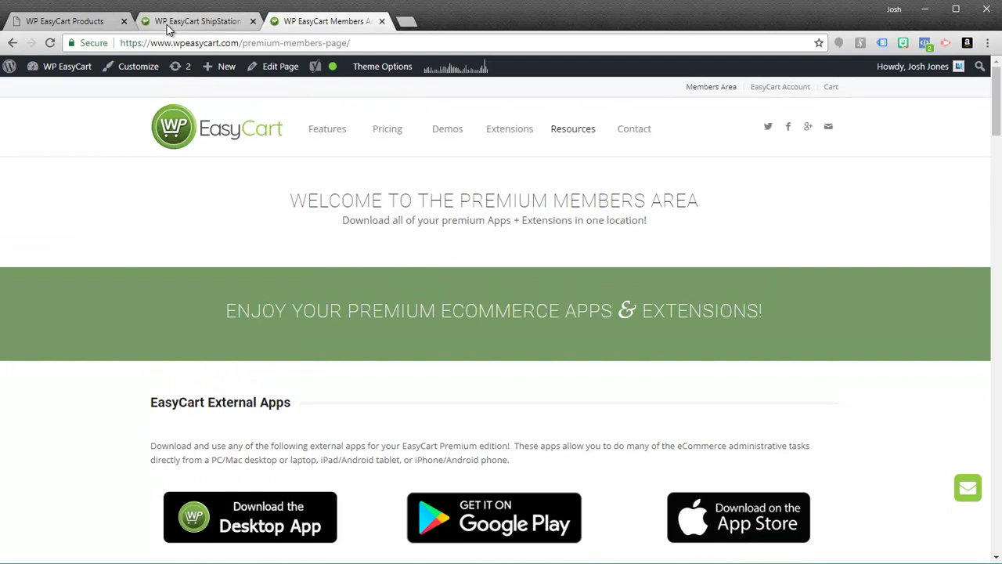
- Return to the WordPress admin, open the page for adding new plugins and search for "easycart"
{"action": "left_click", "coordinate": [167, 24]}
{"action": "left_click", "coordinate": [81, 22]}
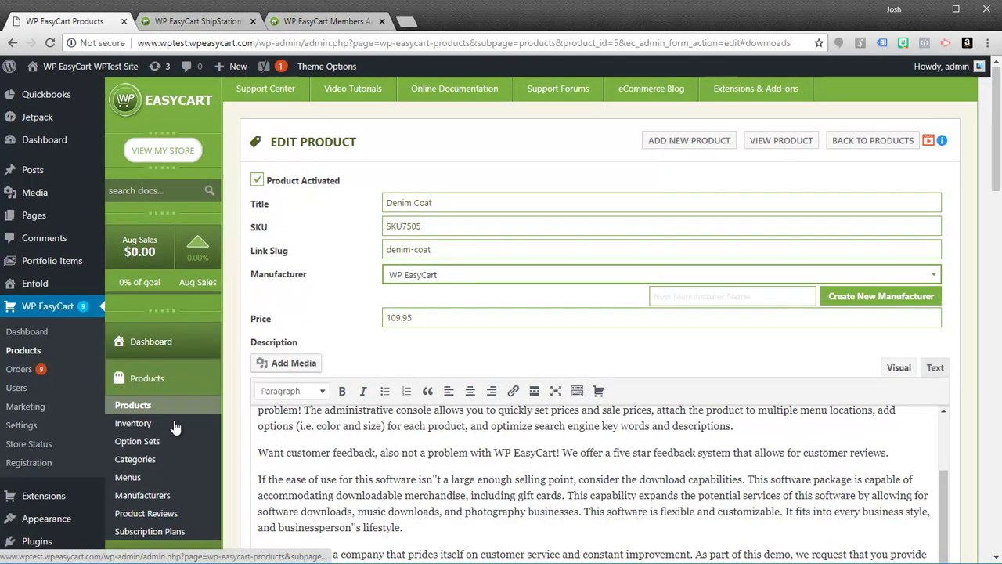
{"action": "scroll", "coordinate": [180, 428], "scroll_direction": "down", "scroll_amount": 2}
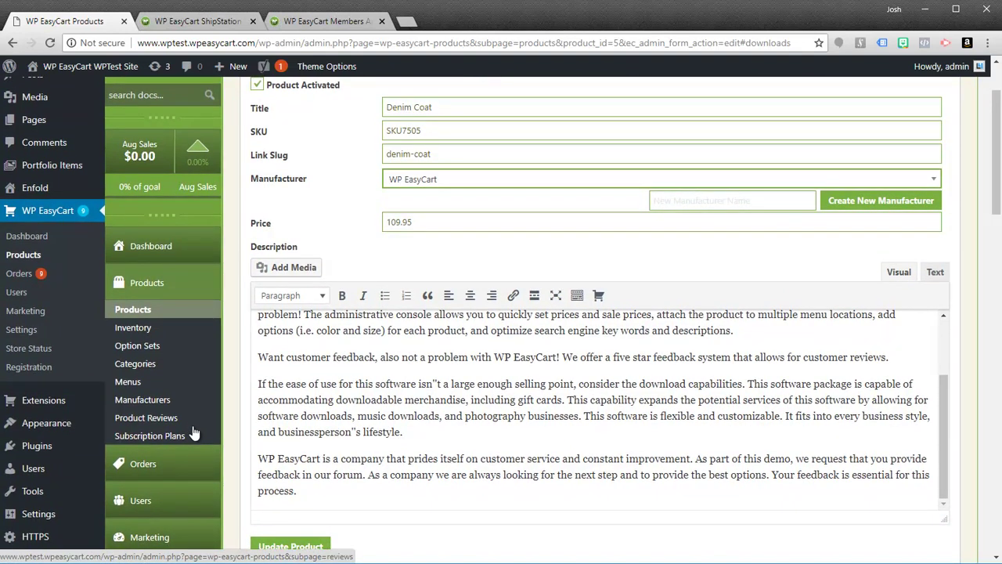
{"action": "scroll", "coordinate": [245, 430], "scroll_direction": "down", "scroll_amount": 2}
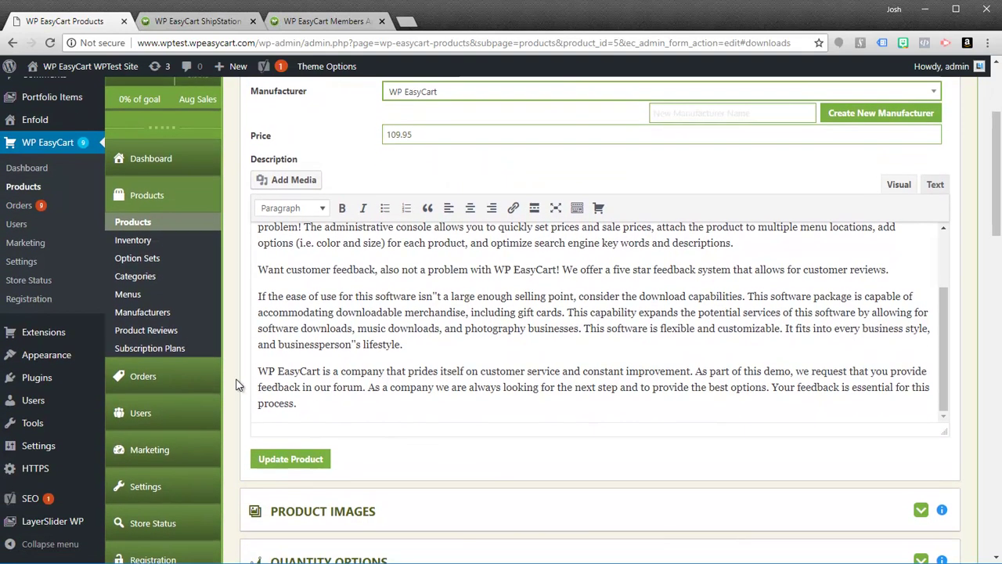
{"action": "mouse_move", "coordinate": [35, 381]}
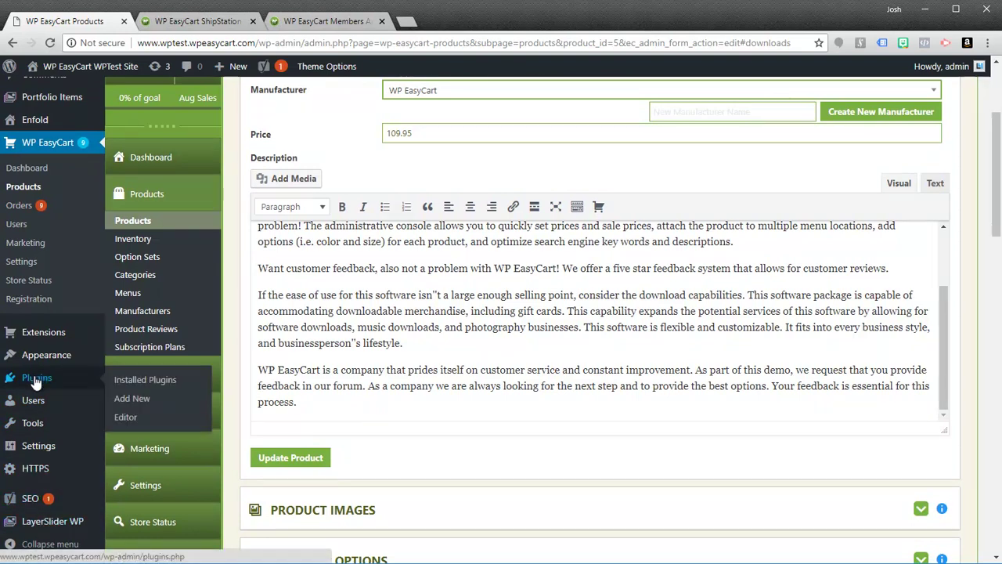
{"action": "left_click", "coordinate": [141, 407]}
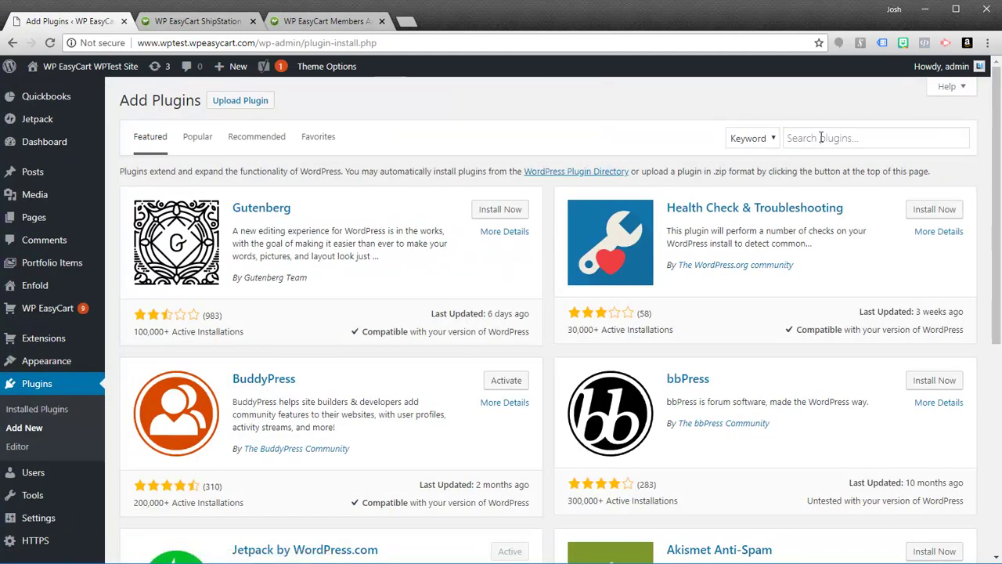
{"action": "left_click", "coordinate": [821, 138]}
{"action": "type", "text": "e"}
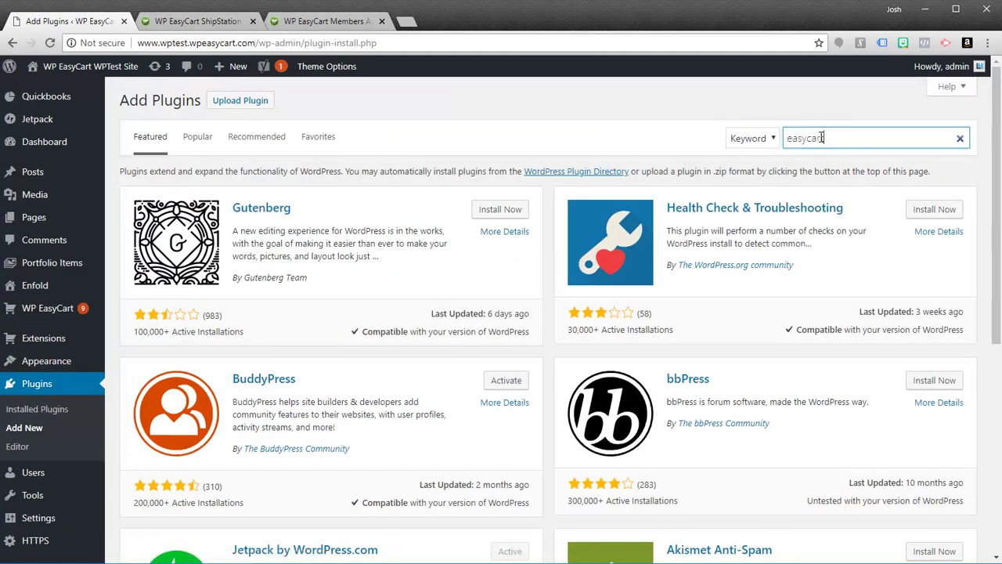
{"action": "type", "text": "asycart"}
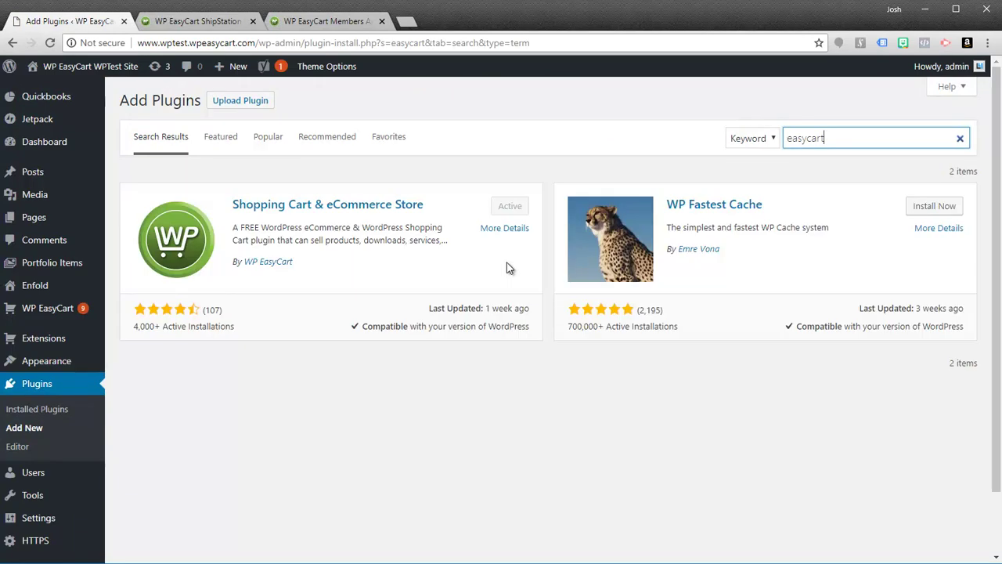
- Switch to the ShipStation extension page, go to the WP EasyCart homepage and open its free 14-day PRO trial page
{"action": "left_click", "coordinate": [178, 24]}
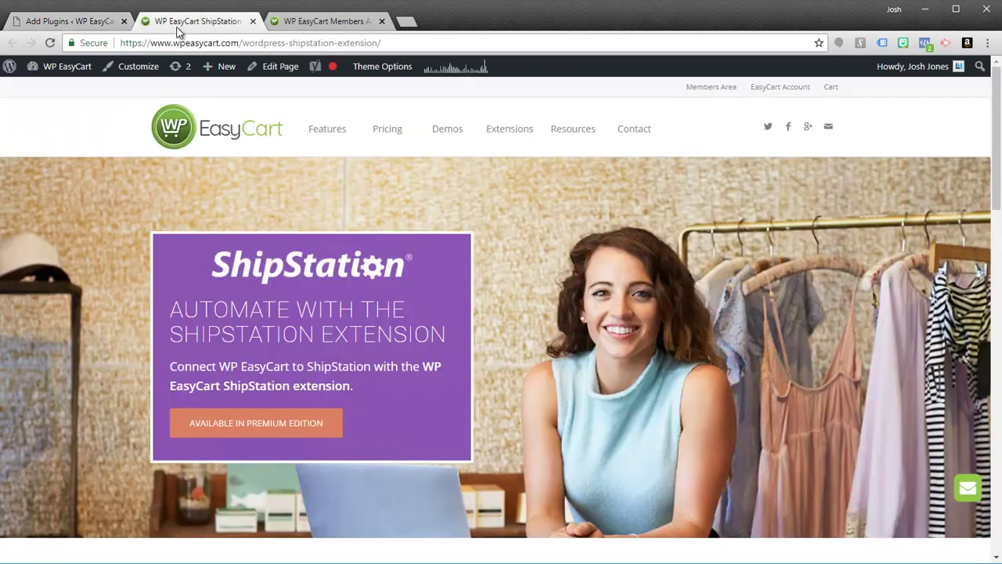
{"action": "left_click", "coordinate": [258, 138]}
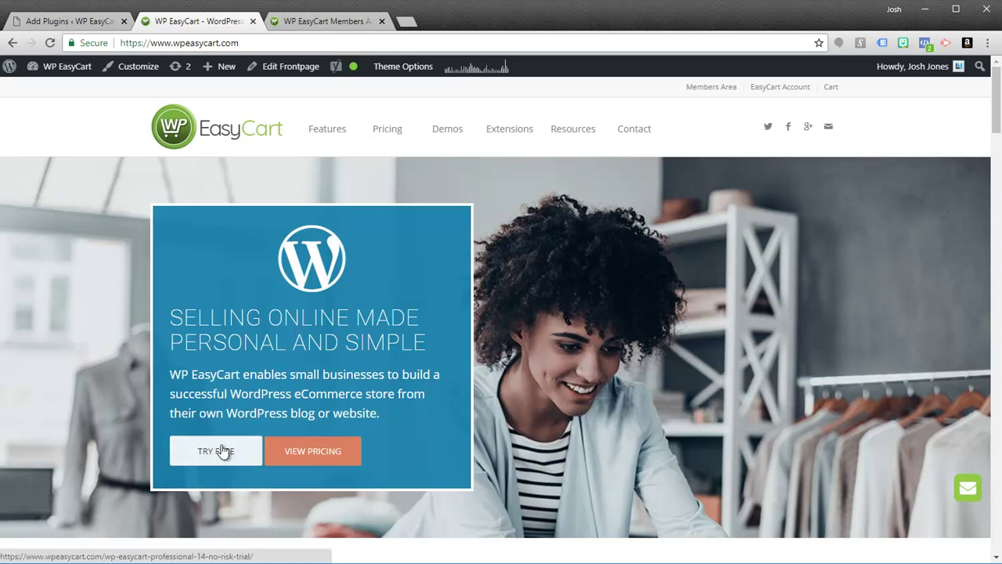
{"action": "scroll", "coordinate": [293, 393], "scroll_direction": "down", "scroll_amount": 1}
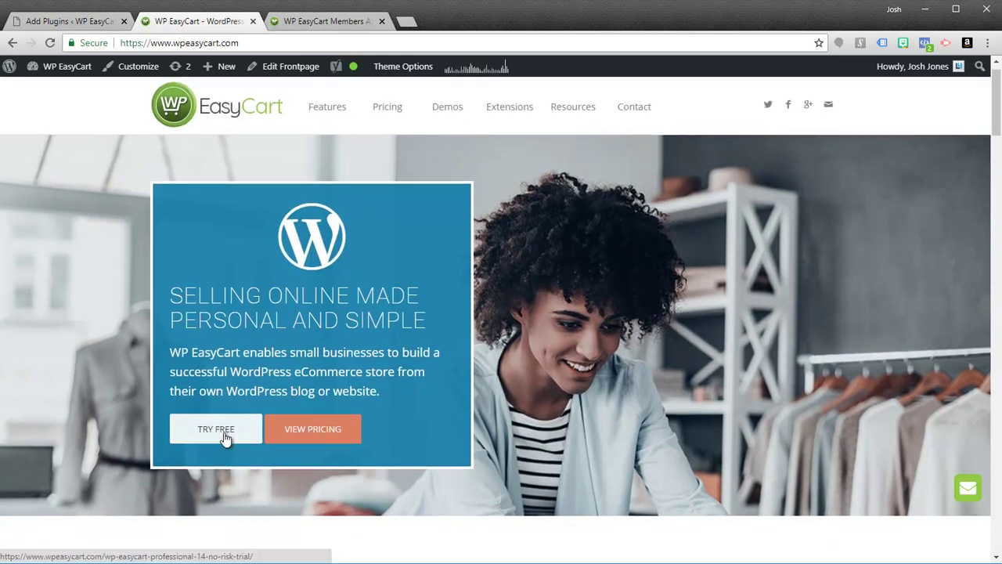
{"action": "left_click", "coordinate": [224, 434]}
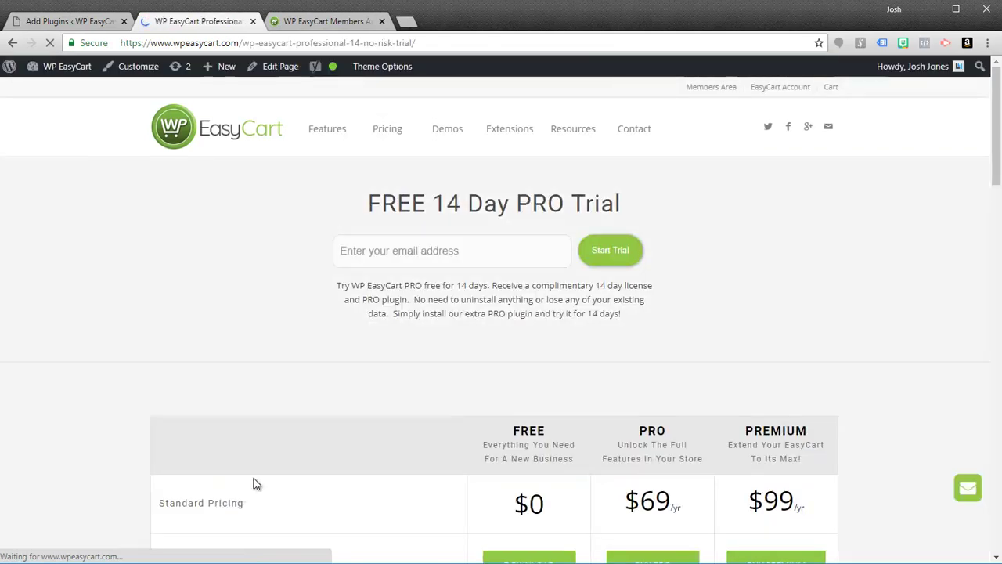
- Compare the Free, PRO and Premium editions by pricing, payment gateways and features on the trial page
{"action": "scroll", "coordinate": [383, 364], "scroll_direction": "down", "scroll_amount": 1}
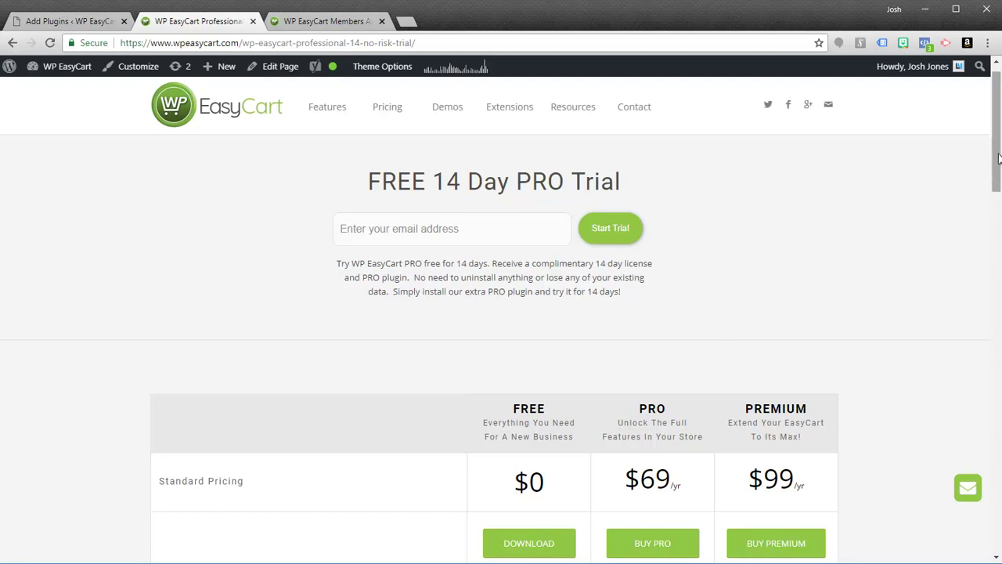
{"action": "scroll", "coordinate": [993, 184], "scroll_direction": "down", "scroll_amount": 1}
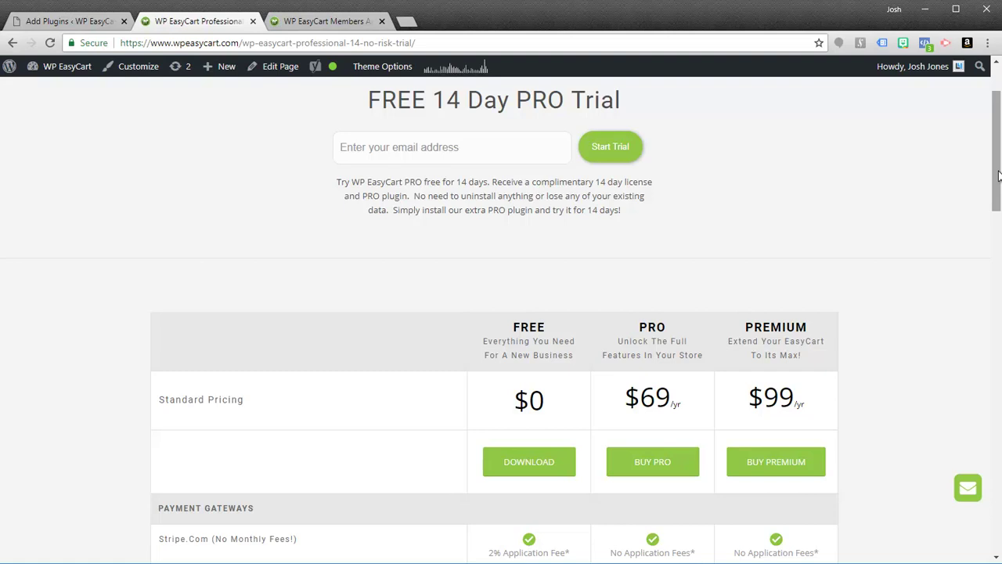
{"action": "left_click_drag", "start_coordinate": [999, 169], "coordinate": [994, 190]}
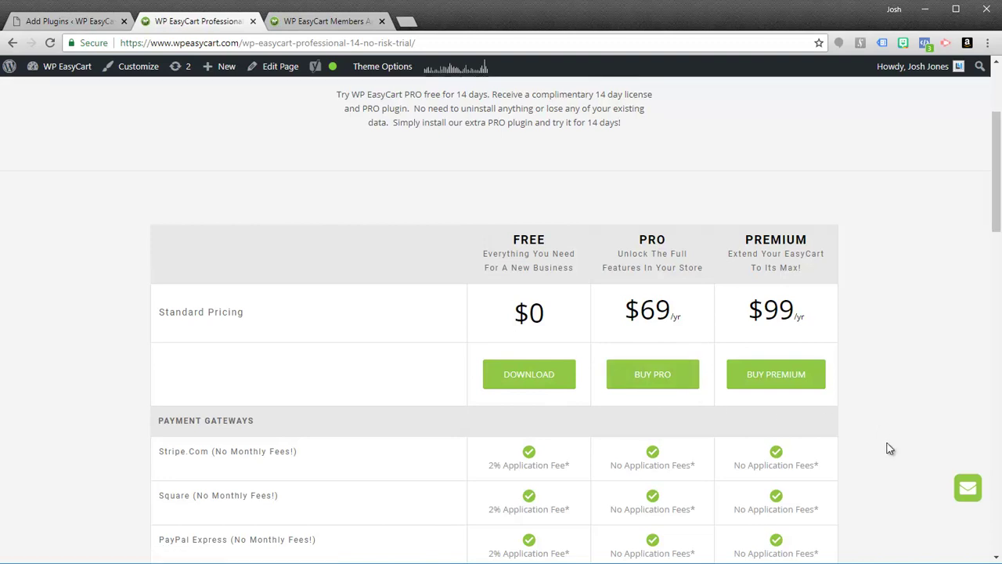
{"action": "scroll", "coordinate": [895, 415], "scroll_direction": "down", "scroll_amount": 1}
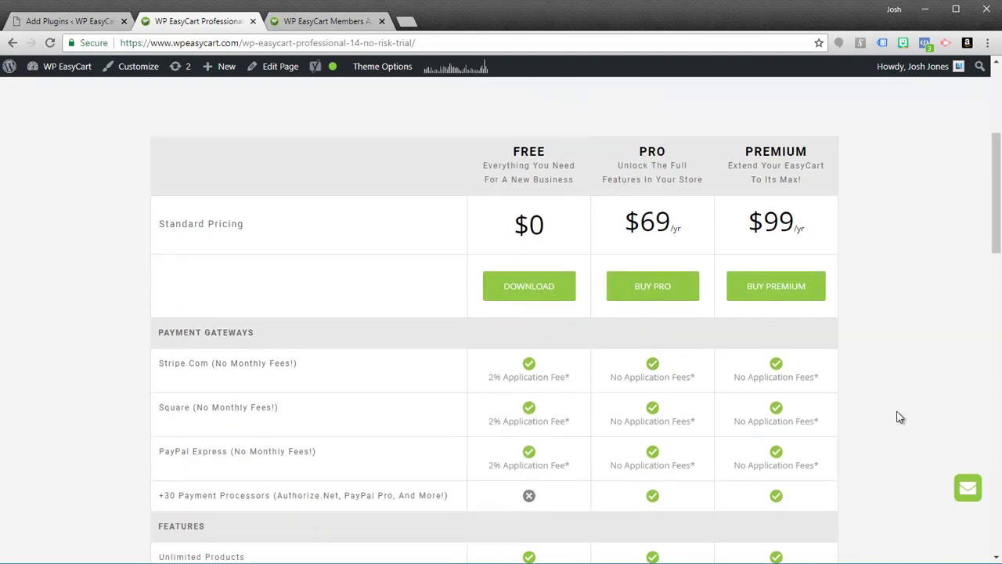
{"action": "scroll", "coordinate": [900, 418], "scroll_direction": "down", "scroll_amount": 1}
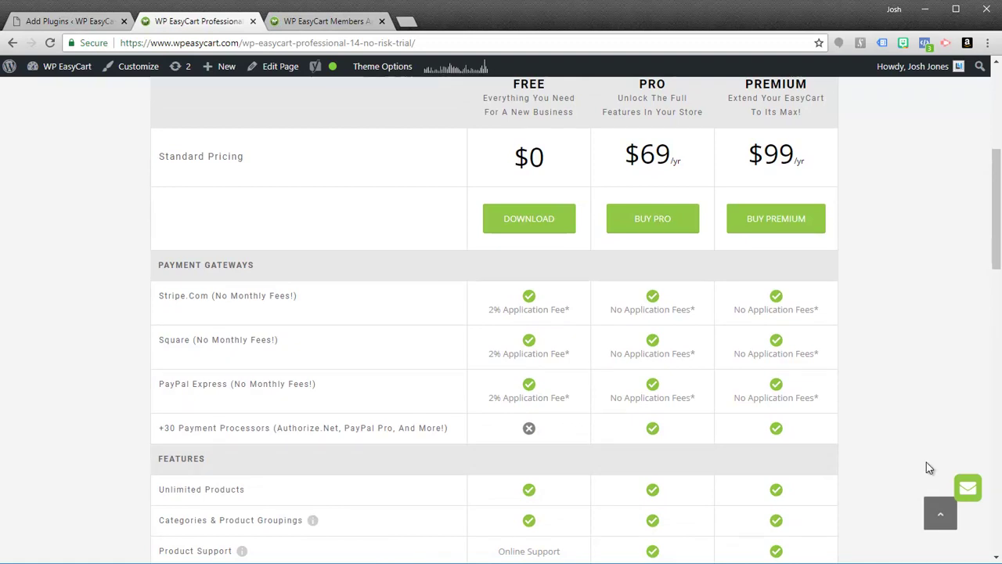